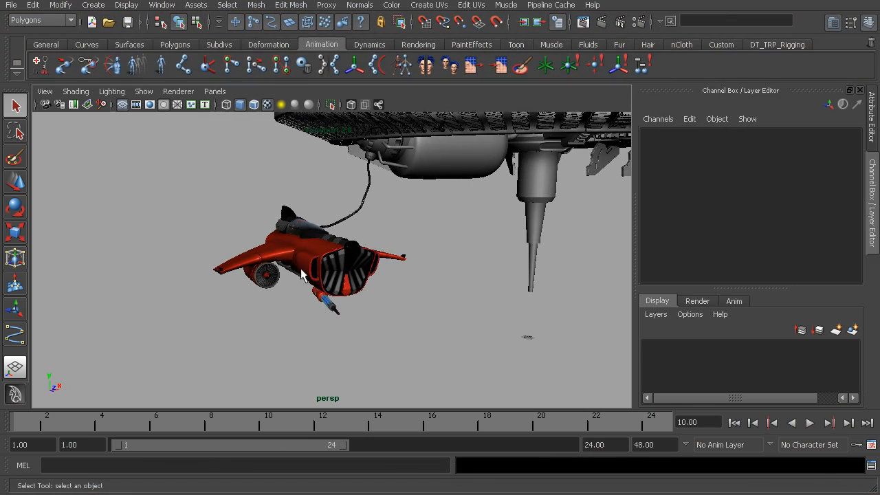
Examine the red ship, its hose and the platform above it from several angles in Viewport 2.0.
{"action": "mouse_move", "coordinate": [341, 272]}
{"action": "left_mouse_down", "text": "alt"}
{"action": "mouse_move", "coordinate": [364, 282]}
{"action": "mouse_move", "coordinate": [310, 255]}
{"action": "mouse_move", "coordinate": [337, 268]}
{"action": "left_mouse_up", "text": "alt"}
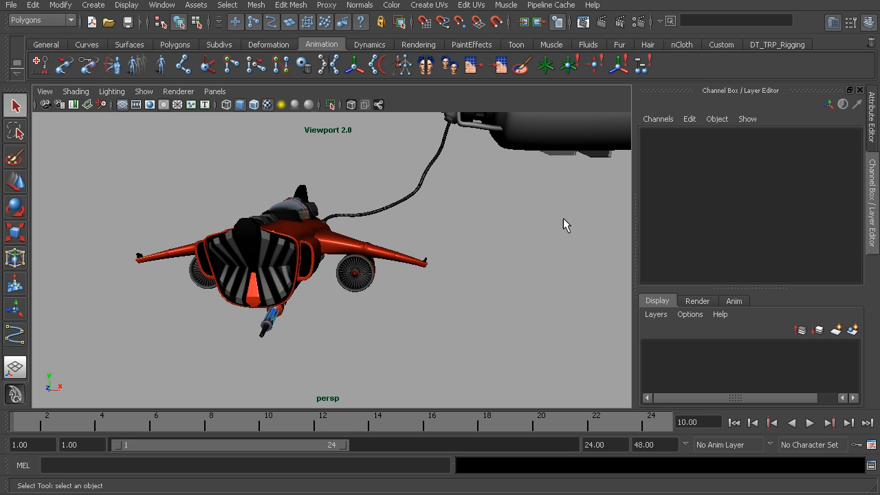
{"action": "left_click_drag", "start_coordinate": [460, 322], "coordinate": [382, 310], "text": "alt"}
{"action": "middle_click_drag", "start_coordinate": [295, 257], "coordinate": [312, 243], "text": "alt"}
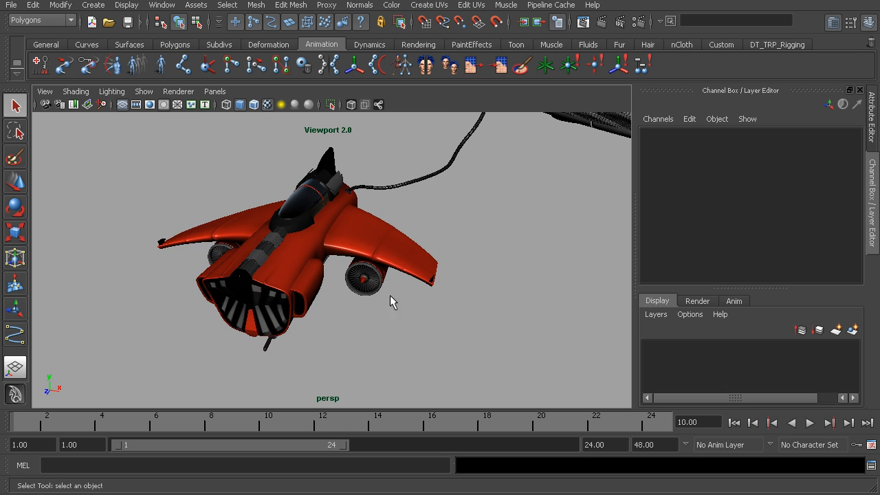
{"action": "left_click_drag", "start_coordinate": [298, 260], "coordinate": [305, 226], "text": "alt"}
{"action": "right_click_drag", "start_coordinate": [304, 226], "coordinate": [371, 245], "text": "alt"}
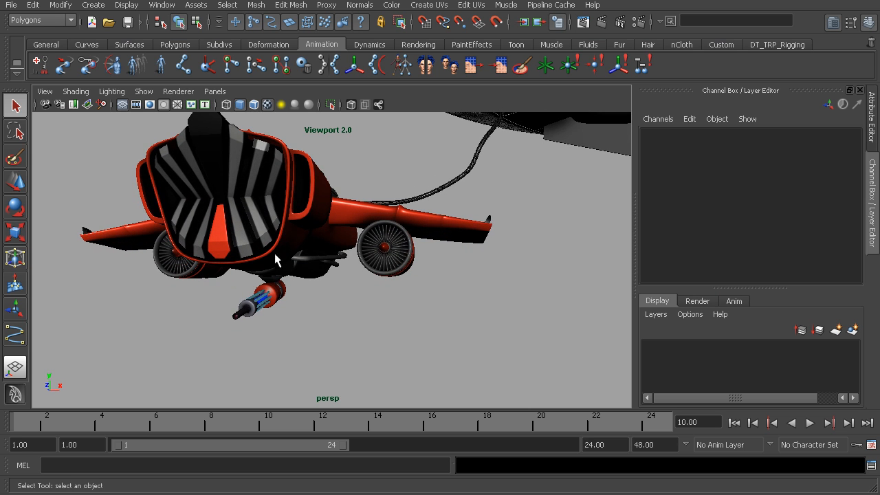
{"action": "left_click_drag", "start_coordinate": [253, 218], "coordinate": [277, 154], "text": "alt"}
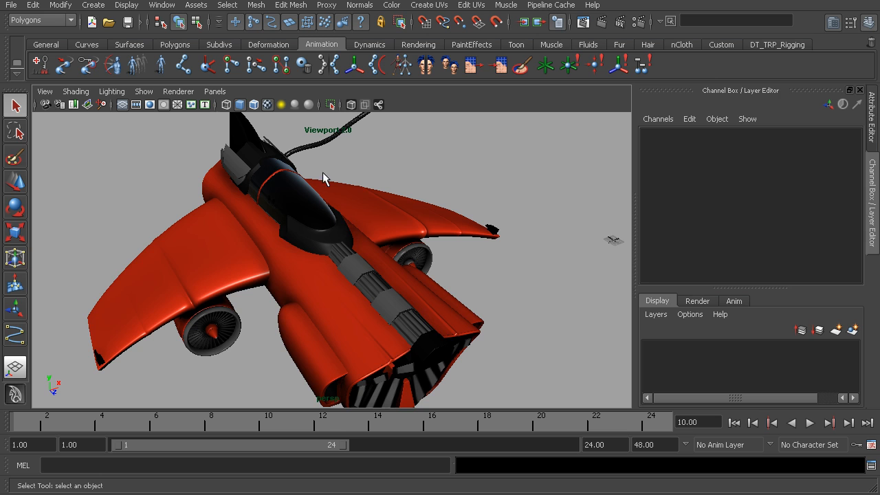
{"action": "left_click_drag", "start_coordinate": [341, 211], "coordinate": [292, 241], "text": "alt"}
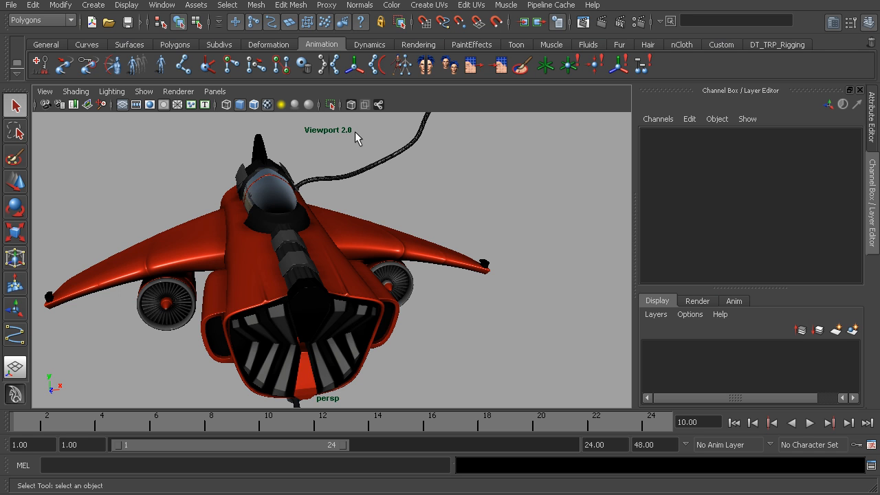
{"action": "left_click_drag", "start_coordinate": [355, 131], "coordinate": [294, 214], "text": "alt"}
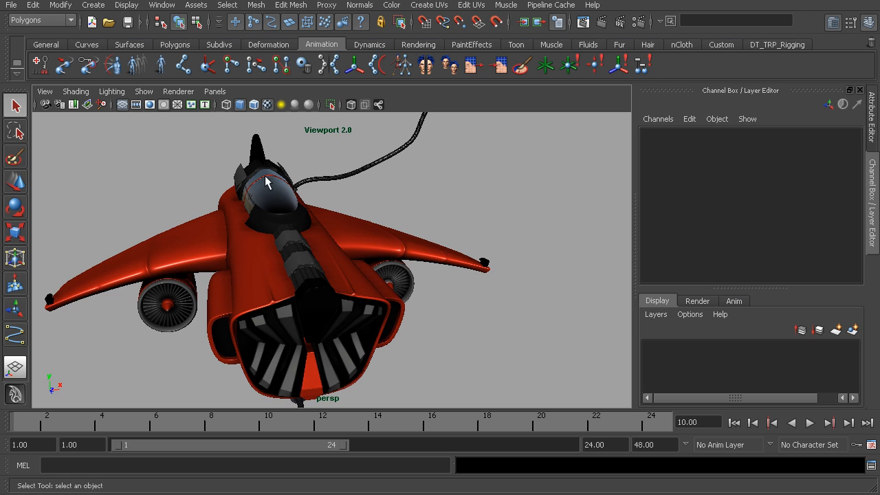
Switch the perspective view's renderer from Viewport 2.0 to Default Quality Rendering and check the ship's display.
{"action": "left_click", "coordinate": [177, 92]}
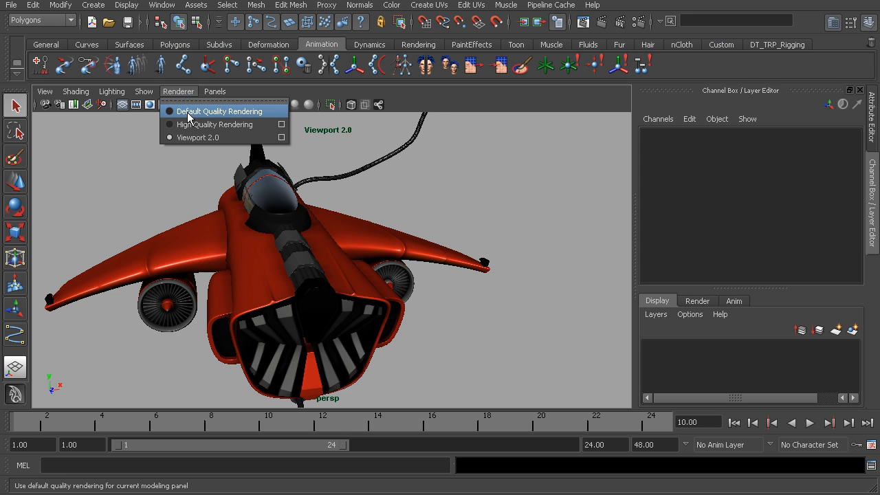
{"action": "left_click", "coordinate": [189, 112]}
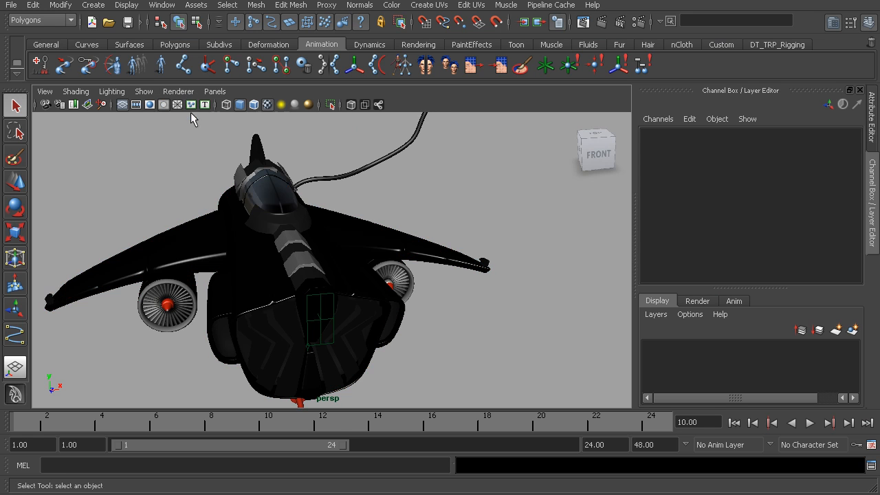
{"action": "middle_click_drag", "start_coordinate": [284, 186], "coordinate": [324, 193], "text": "alt"}
{"action": "left_click_drag", "start_coordinate": [399, 204], "coordinate": [379, 216], "text": "alt"}
{"action": "right_click_drag", "start_coordinate": [392, 213], "coordinate": [373, 213], "text": "alt"}
{"action": "mouse_move", "coordinate": [373, 213]}
{"action": "left_mouse_down", "text": "alt"}
{"action": "mouse_move", "coordinate": [419, 202]}
{"action": "mouse_move", "coordinate": [398, 186]}
{"action": "mouse_move", "coordinate": [369, 202]}
{"action": "left_mouse_up", "text": "alt"}
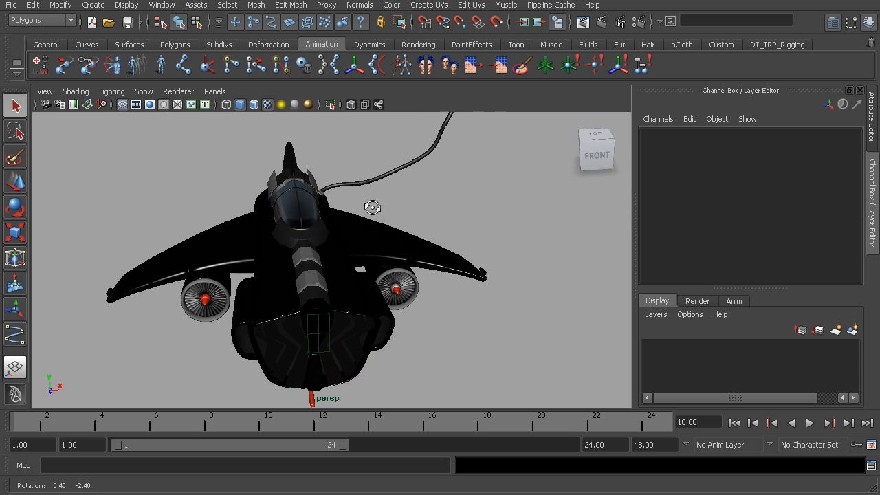
Display the scene smooth shaded without textures and check the ship in the perspective view.
{"action": "key", "text": "6"}
{"action": "mouse_move", "coordinate": [308, 264]}
{"action": "left_mouse_down", "text": "alt"}
{"action": "mouse_move", "coordinate": [355, 248]}
{"action": "mouse_move", "coordinate": [328, 239]}
{"action": "mouse_move", "coordinate": [292, 251]}
{"action": "left_mouse_up", "text": "alt"}
{"action": "middle_click_drag", "start_coordinate": [395, 224], "coordinate": [393, 243], "text": "alt"}
{"action": "left_click_drag", "start_coordinate": [392, 243], "coordinate": [397, 222], "text": "alt"}
{"action": "right_click_drag", "start_coordinate": [397, 222], "coordinate": [335, 211], "text": "alt"}
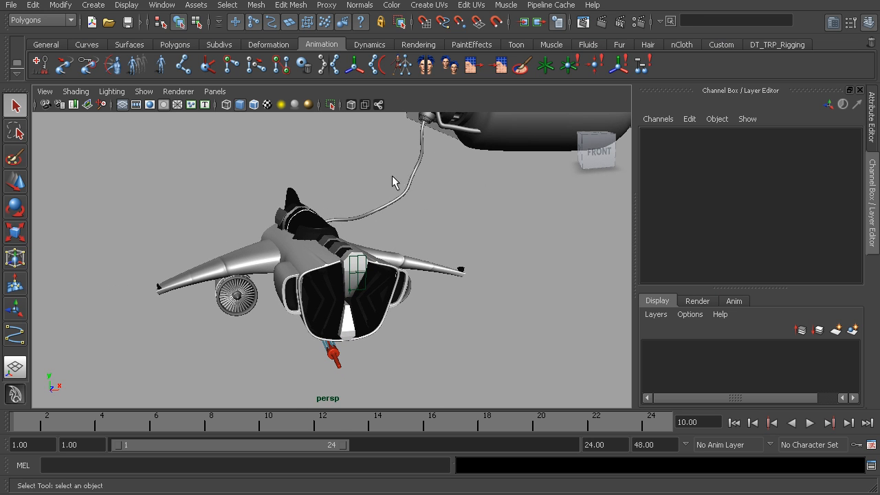
Set the perspective view to show all object types and inspect the ship.
{"action": "left_click", "coordinate": [143, 92]}
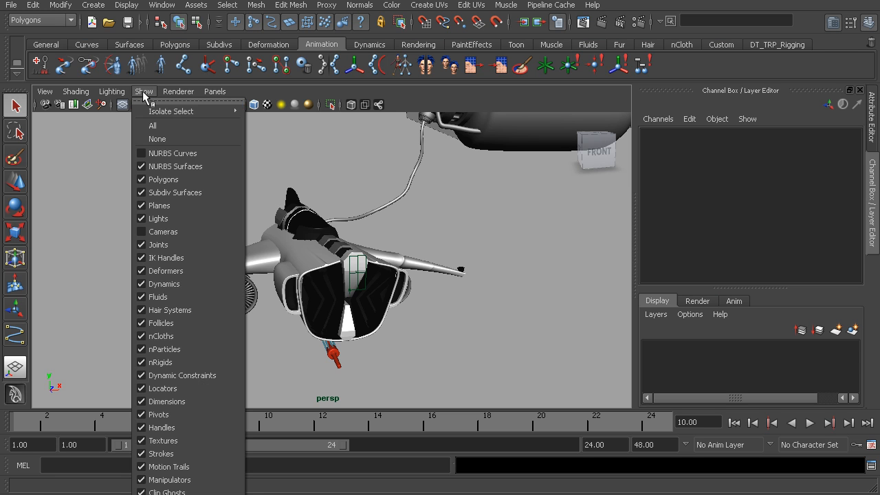
{"action": "left_click", "coordinate": [164, 128]}
{"action": "middle_click_drag", "start_coordinate": [366, 207], "coordinate": [343, 208], "text": "alt"}
{"action": "left_click_drag", "start_coordinate": [343, 208], "coordinate": [311, 220], "text": "alt"}
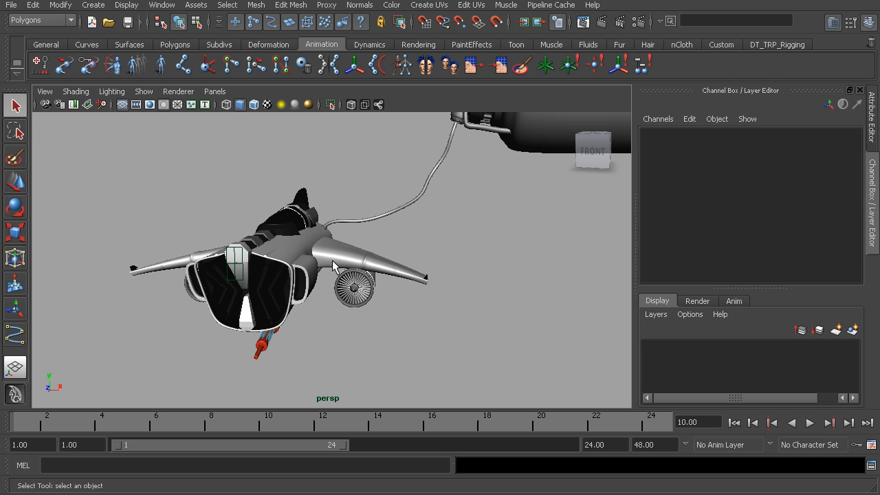
{"action": "left_click_drag", "start_coordinate": [396, 226], "coordinate": [367, 171], "text": "alt"}
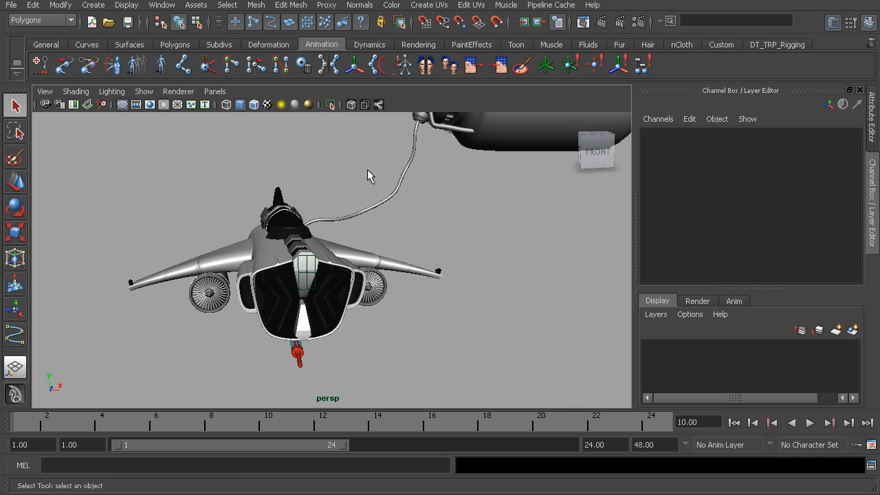
Open the Outliner and select the hose_geo surface that connects the ship to the platform.
{"action": "mouse_move", "coordinate": [396, 242]}
{"action": "left_mouse_down", "text": "alt"}
{"action": "mouse_move", "coordinate": [420, 249]}
{"action": "mouse_move", "coordinate": [404, 242]}
{"action": "left_mouse_up", "text": "alt"}
{"action": "left_click", "coordinate": [163, 8]}
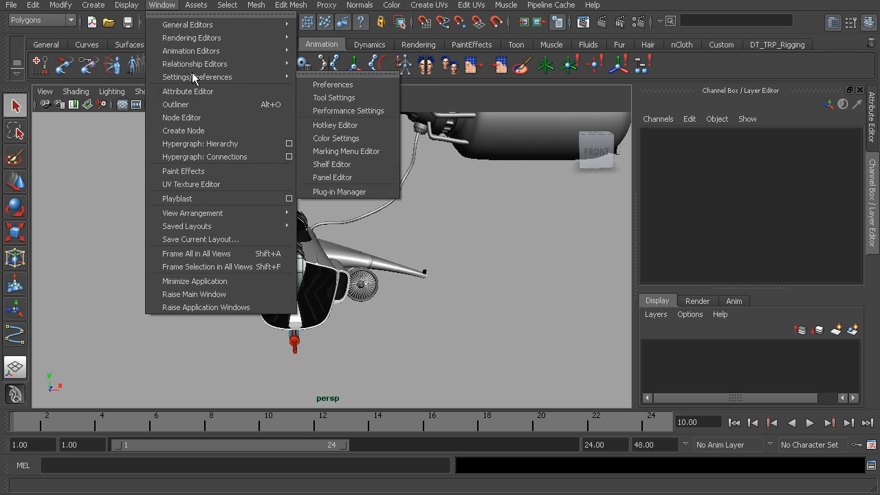
{"action": "left_click", "coordinate": [203, 102]}
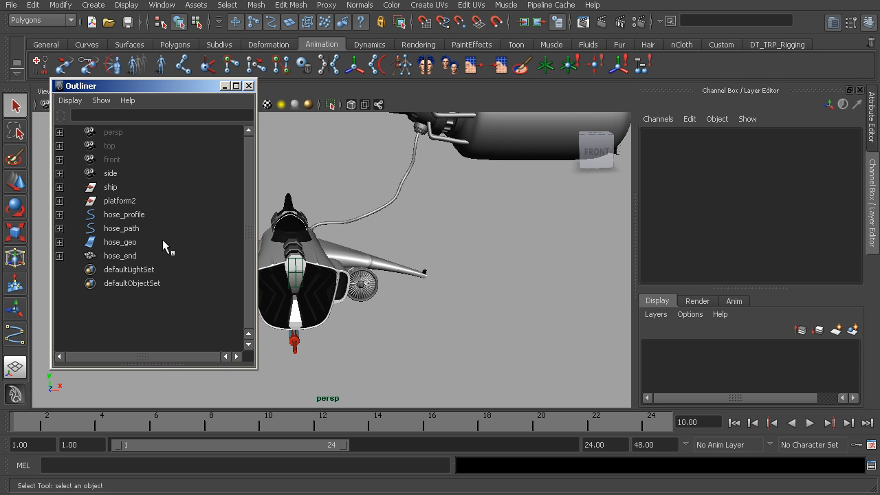
{"action": "scroll", "coordinate": [414, 210], "scroll_direction": "up", "scroll_amount": 5}
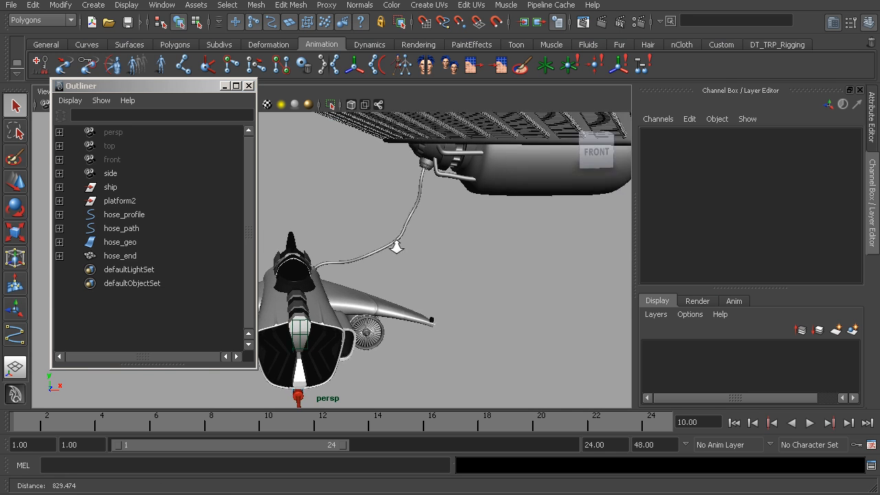
{"action": "left_click", "coordinate": [440, 210]}
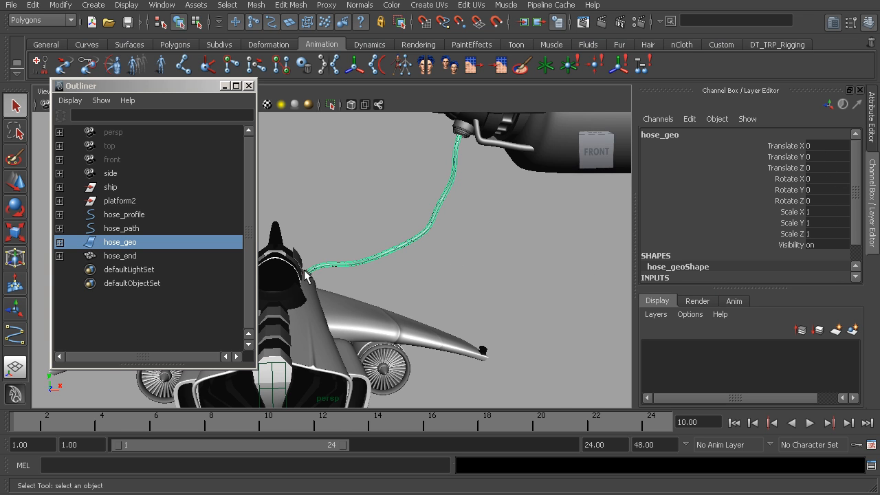
Review the transform channels and inputs of hose_geo, and delete its construction history.
{"action": "left_click_drag", "start_coordinate": [387, 232], "coordinate": [415, 157], "text": "alt"}
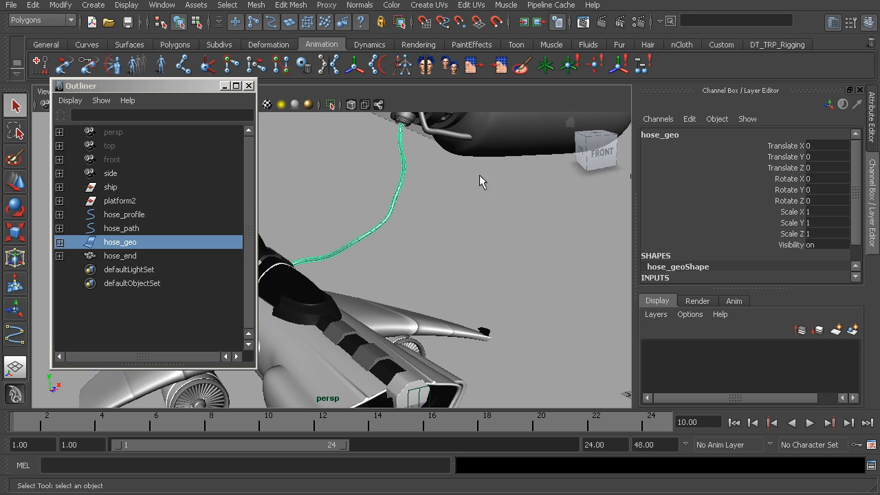
{"action": "left_click_drag", "start_coordinate": [816, 146], "coordinate": [821, 198]}
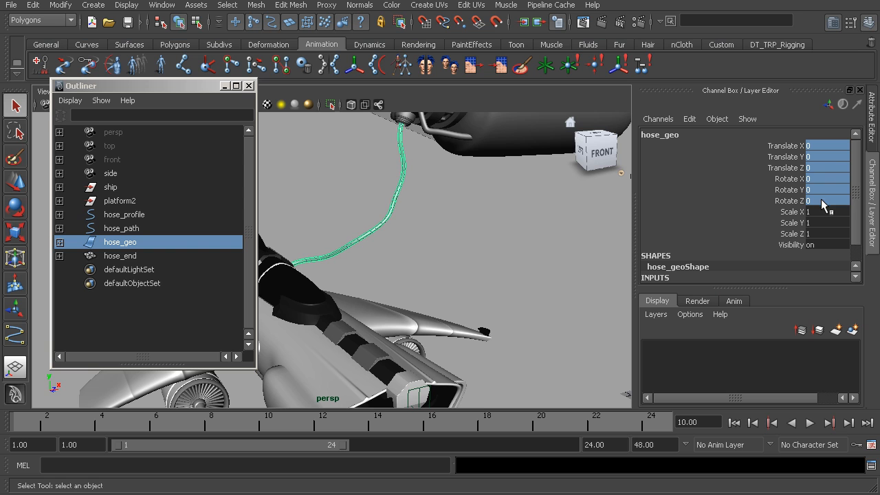
{"action": "left_click", "coordinate": [816, 199]}
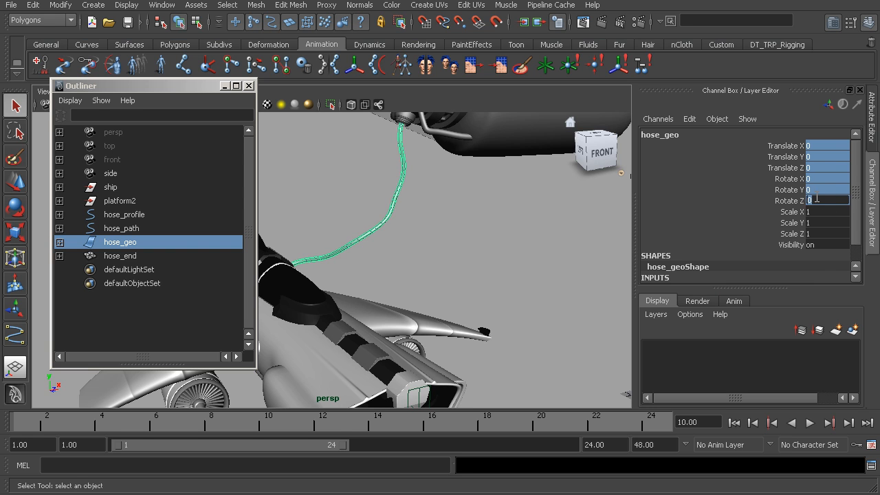
{"action": "left_click", "coordinate": [818, 157]}
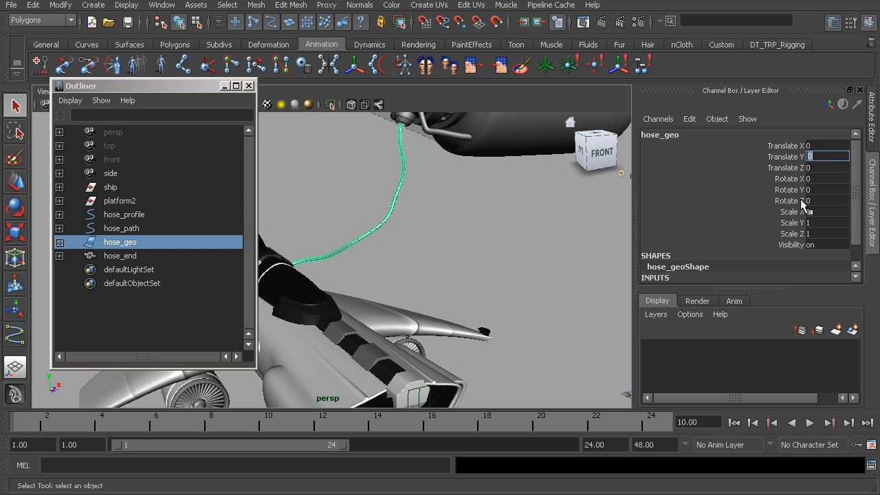
{"action": "left_click_drag", "start_coordinate": [854, 196], "coordinate": [854, 218]}
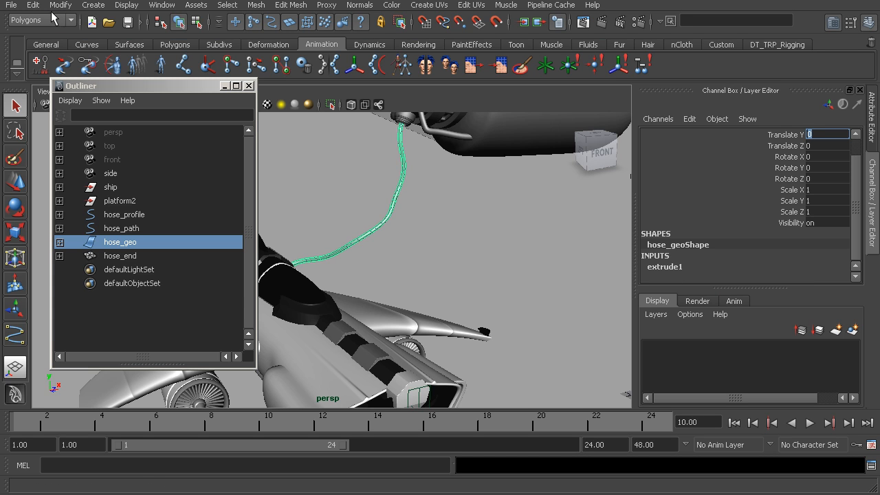
{"action": "left_click", "coordinate": [33, 7]}
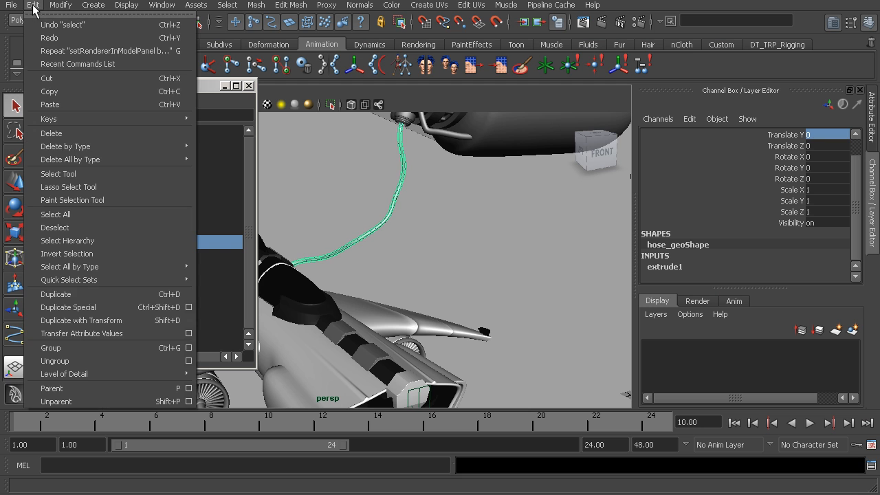
{"action": "mouse_move", "coordinate": [97, 151]}
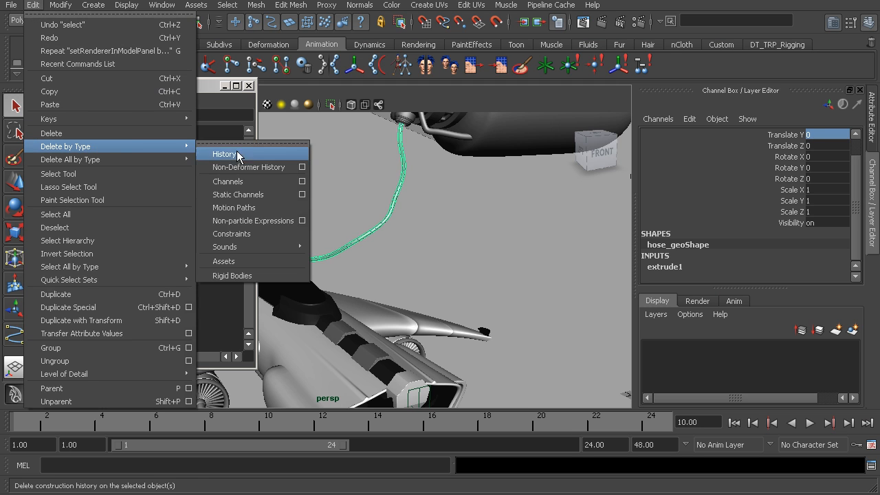
{"action": "left_click", "coordinate": [264, 155]}
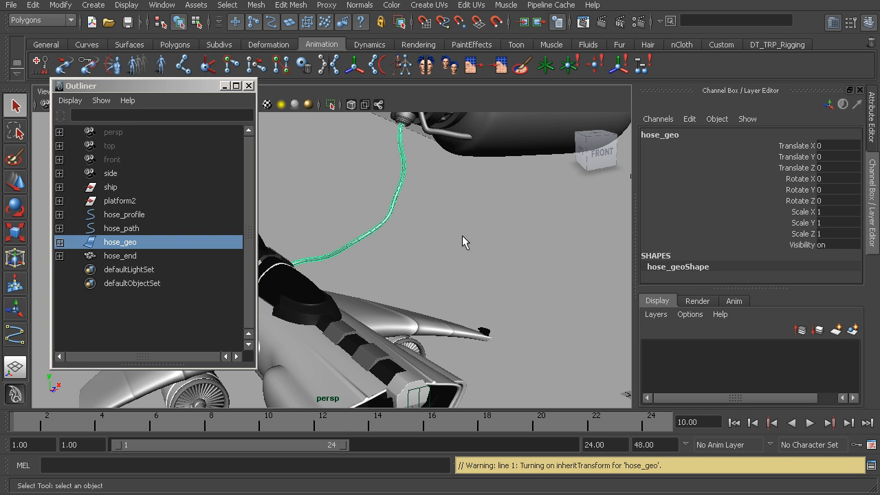
Examine the selected hose along its length and where it meets the ship and the platform.
{"action": "left_click_drag", "start_coordinate": [433, 238], "coordinate": [381, 174], "text": "alt"}
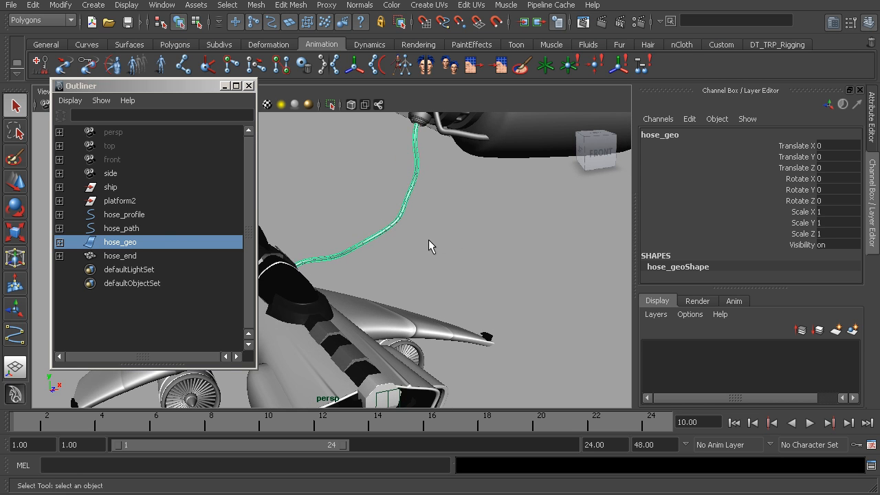
{"action": "left_click_drag", "start_coordinate": [436, 249], "coordinate": [413, 241], "text": "alt"}
{"action": "right_click_drag", "start_coordinate": [412, 241], "coordinate": [455, 244], "text": "alt"}
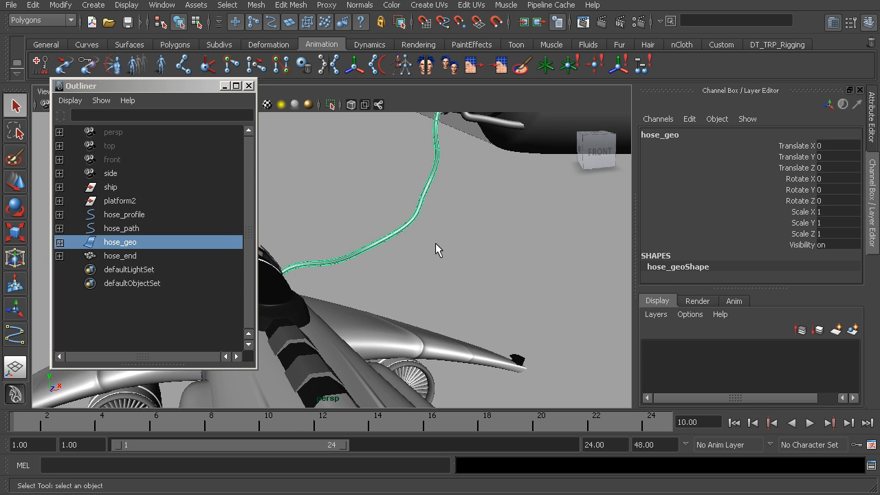
{"action": "left_click_drag", "start_coordinate": [398, 215], "coordinate": [387, 251], "text": "alt"}
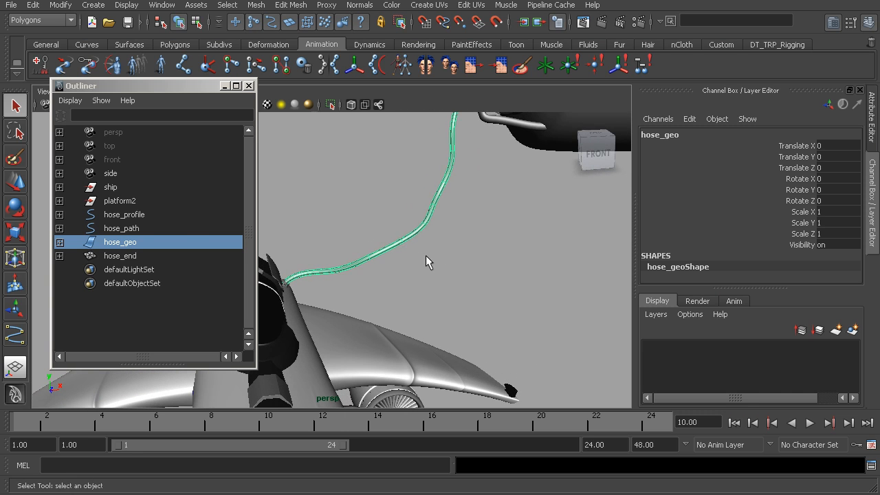
{"action": "middle_click_drag", "start_coordinate": [430, 250], "coordinate": [413, 252], "text": "alt"}
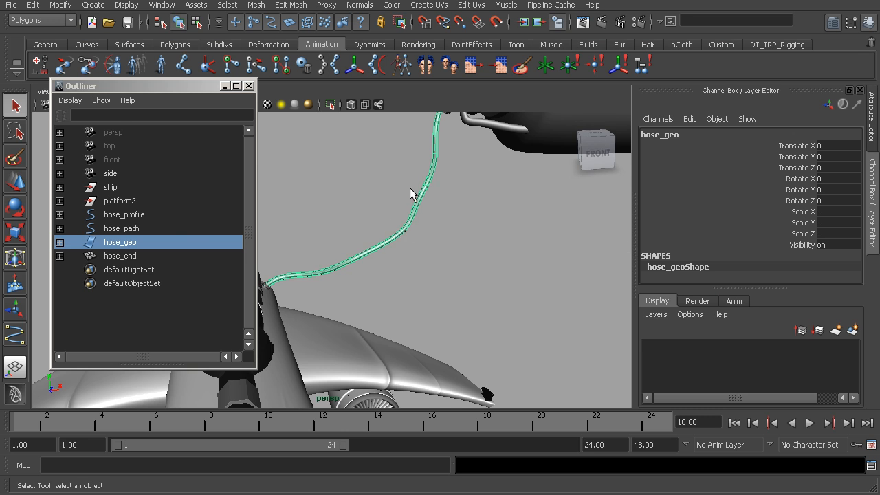
{"action": "left_click_drag", "start_coordinate": [436, 252], "coordinate": [458, 241], "text": "alt"}
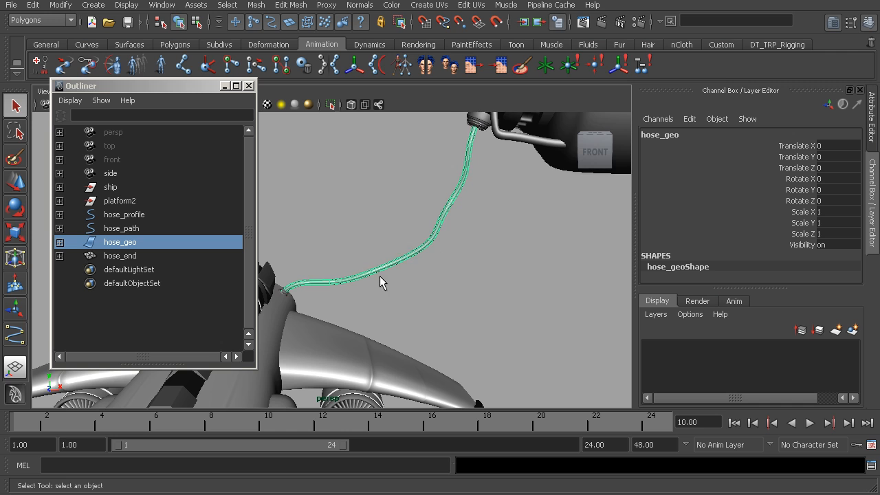
{"action": "left_click_drag", "start_coordinate": [443, 272], "coordinate": [403, 286], "text": "alt"}
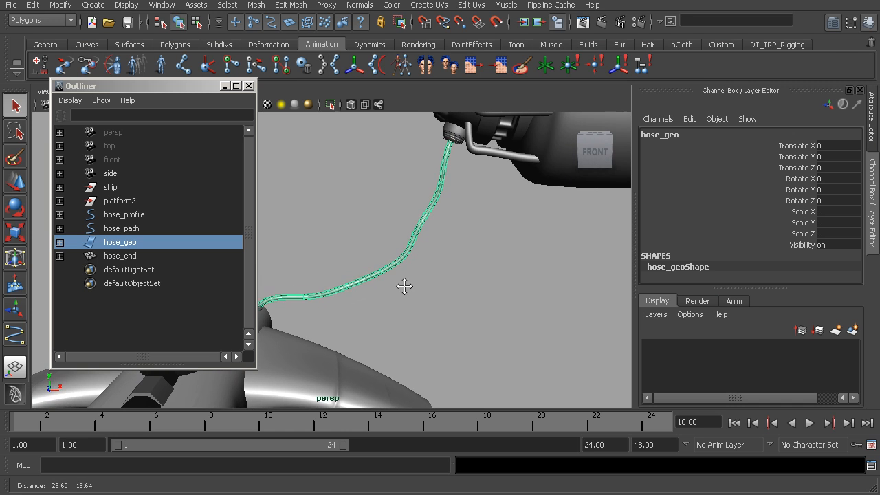
{"action": "left_click_drag", "start_coordinate": [409, 252], "coordinate": [460, 253], "text": "alt"}
{"action": "left_click_drag", "start_coordinate": [407, 234], "coordinate": [383, 246], "text": "alt"}
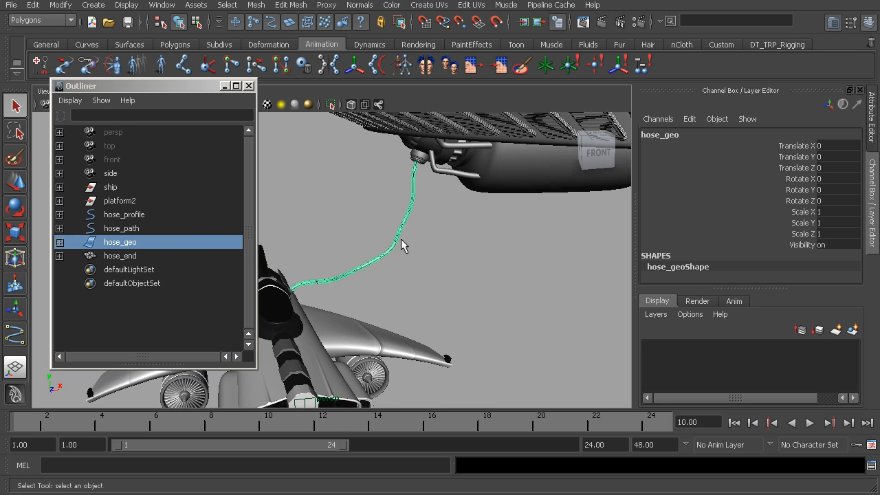
Select platform2 and review its transform values against its placement in the scene.
{"action": "left_click", "coordinate": [126, 201]}
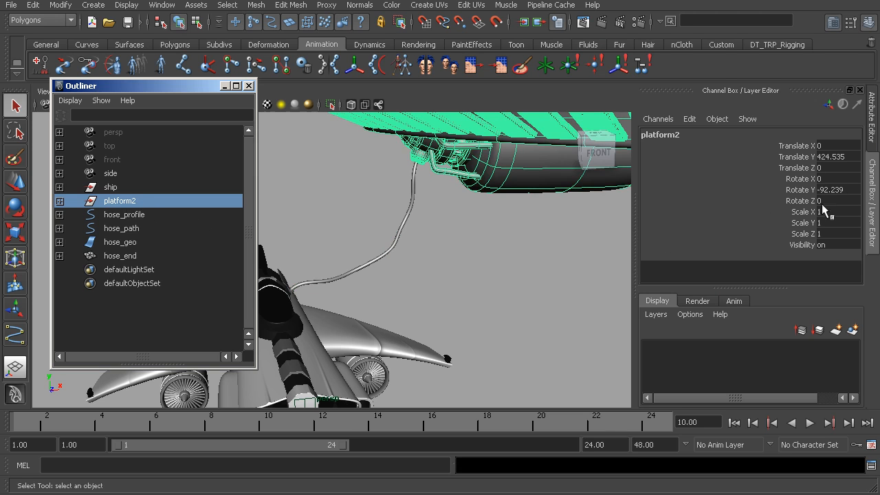
{"action": "left_click_drag", "start_coordinate": [456, 225], "coordinate": [396, 200], "text": "alt"}
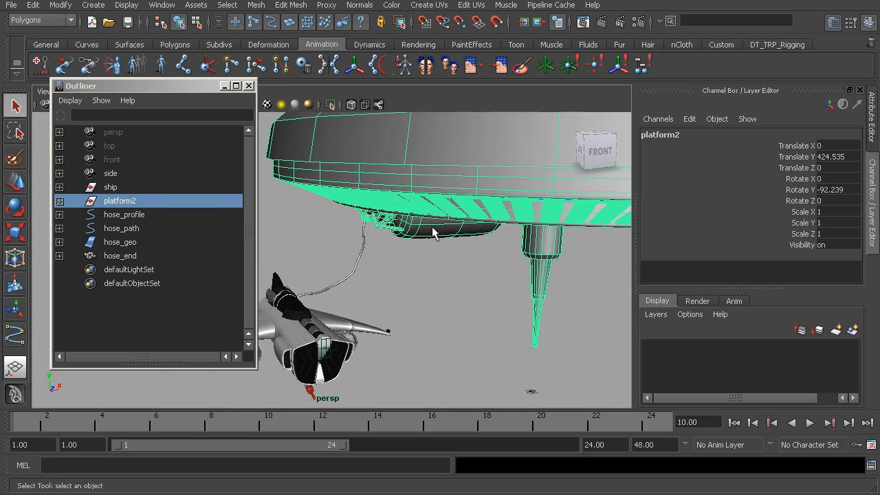
Try setting platform2's Translate Y through Rotate Y channels to 0, and undo the change.
{"action": "left_click_drag", "start_coordinate": [835, 160], "coordinate": [832, 193]}
{"action": "type", "text": "0"}
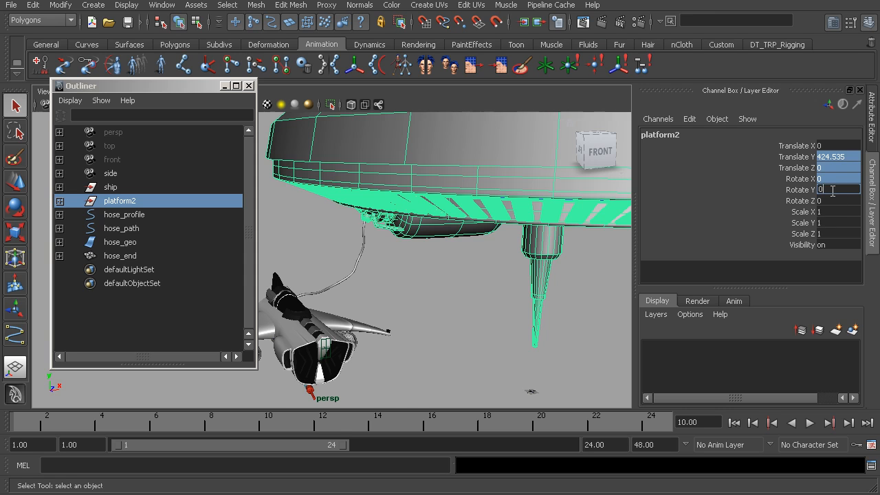
{"action": "key", "text": "Return"}
{"action": "left_click", "coordinate": [420, 179]}
{"action": "key", "text": "ctrl+z"}
{"action": "key", "text": "ctrl+z"}
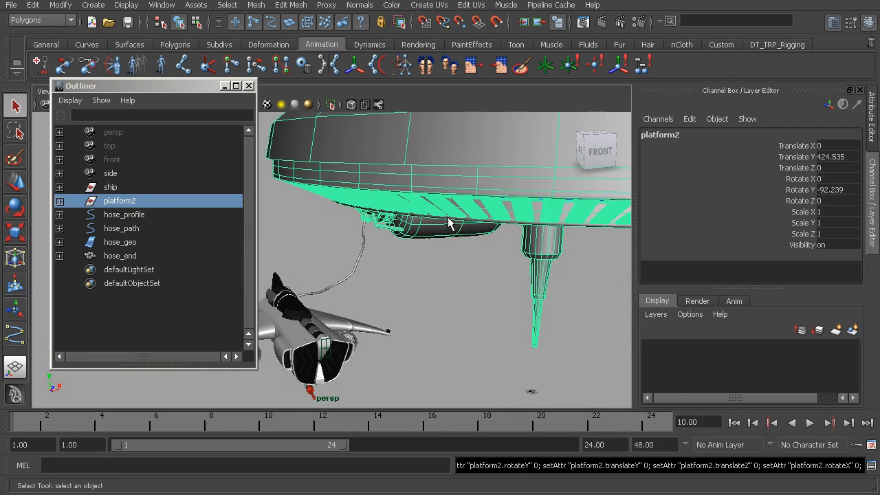
Freeze platform2's translate, rotate and scale using the default Freeze Transformations settings.
{"action": "left_click_drag", "start_coordinate": [420, 185], "coordinate": [472, 222], "text": "alt"}
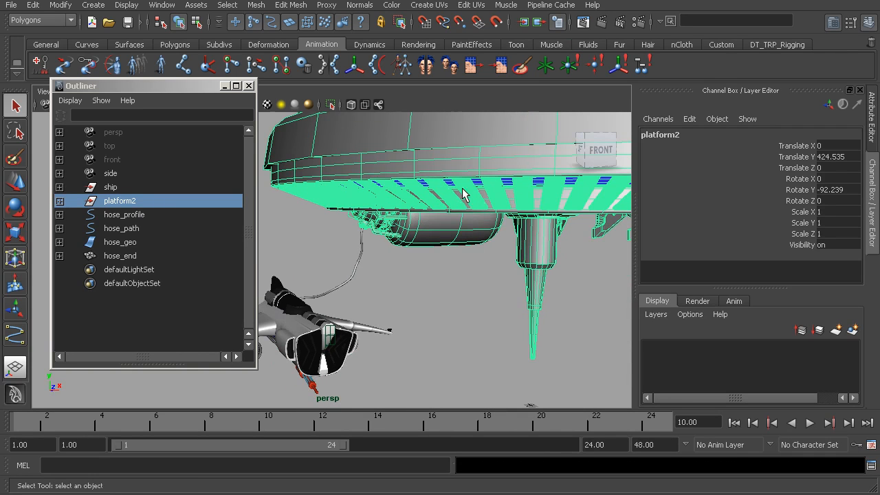
{"action": "left_click_drag", "start_coordinate": [539, 237], "coordinate": [481, 234], "text": "alt"}
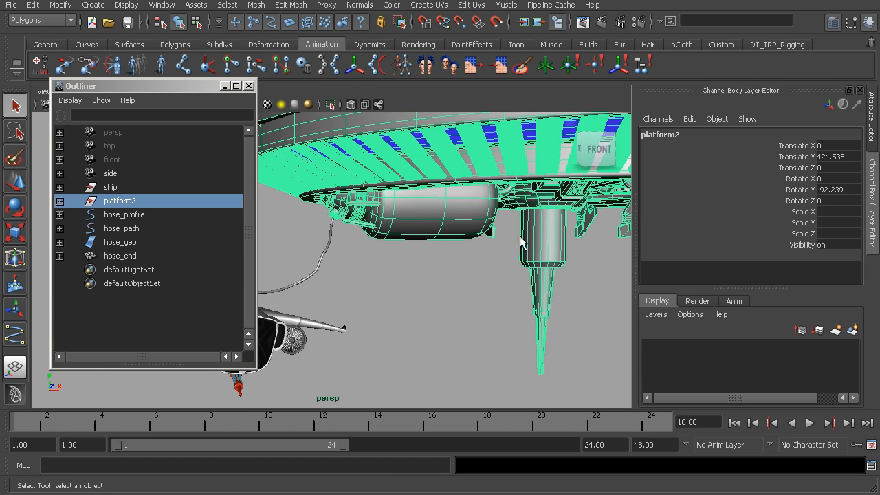
{"action": "left_click", "coordinate": [60, 6]}
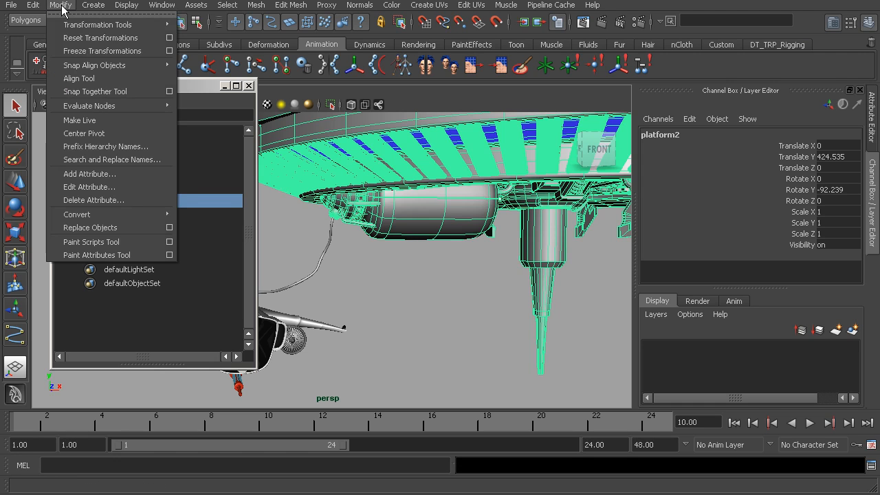
{"action": "left_click", "coordinate": [169, 51]}
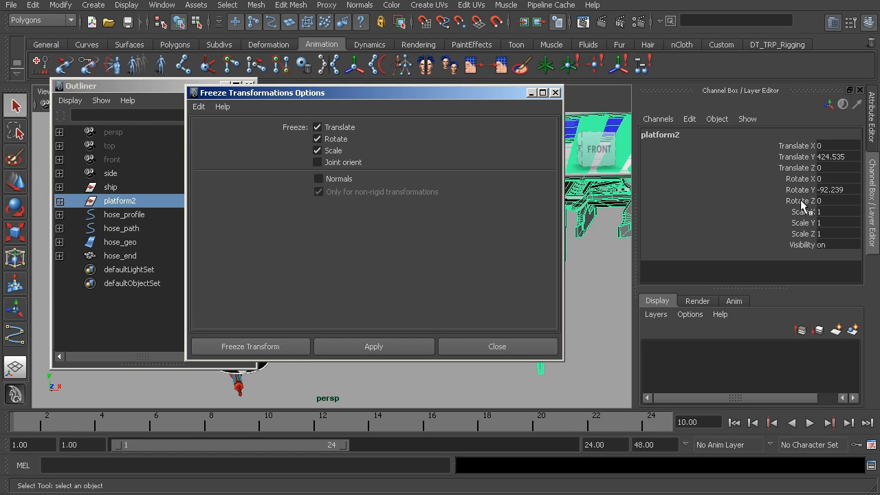
{"action": "left_click_drag", "start_coordinate": [425, 102], "coordinate": [300, 102]}
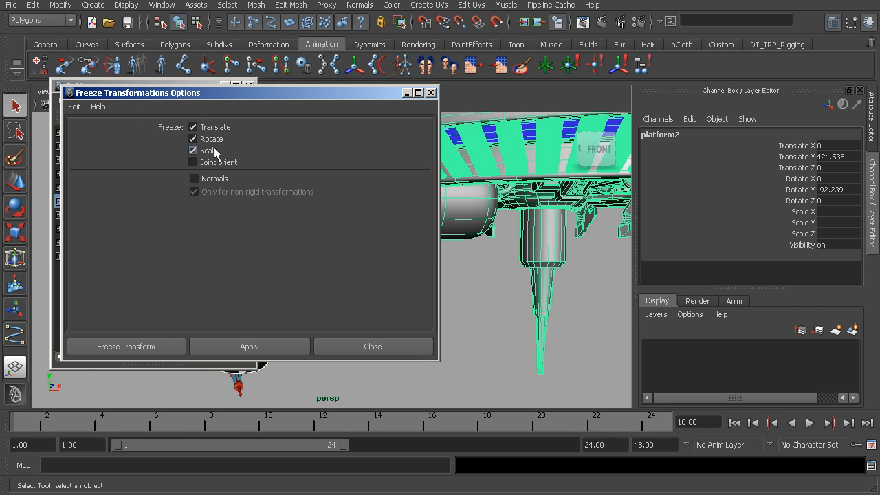
{"action": "left_click", "coordinate": [75, 107]}
{"action": "left_click", "coordinate": [95, 133]}
{"action": "left_click", "coordinate": [117, 348]}
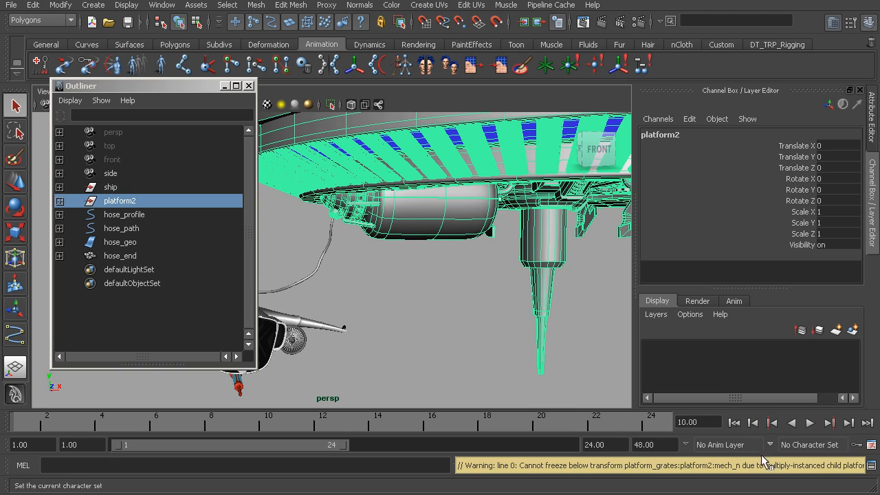
Examine the platform, hose and ship from several angles, ending on a close view of the ship.
{"action": "left_click_drag", "start_coordinate": [437, 313], "coordinate": [403, 177], "text": "alt"}
{"action": "left_click_drag", "start_coordinate": [369, 220], "coordinate": [397, 182], "text": "alt"}
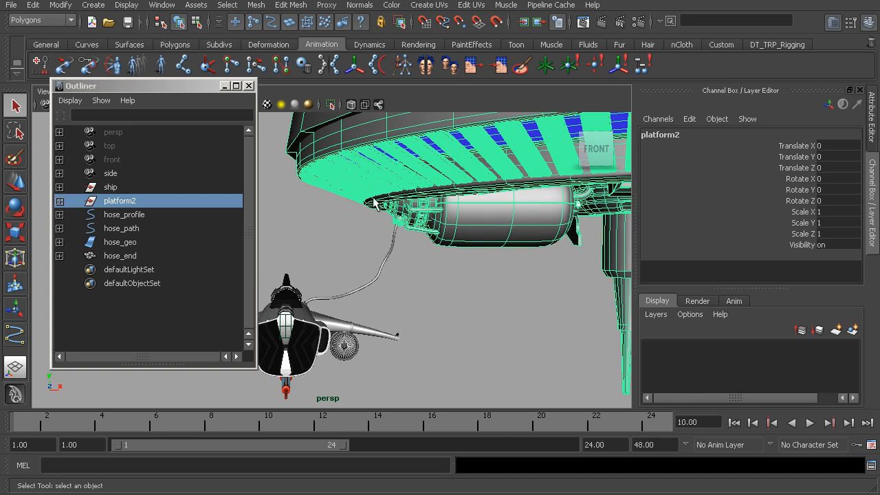
{"action": "left_click_drag", "start_coordinate": [476, 344], "coordinate": [366, 282], "text": "alt"}
{"action": "middle_click_drag", "start_coordinate": [365, 283], "coordinate": [405, 267], "text": "alt"}
{"action": "left_click_drag", "start_coordinate": [406, 267], "coordinate": [418, 281], "text": "alt"}
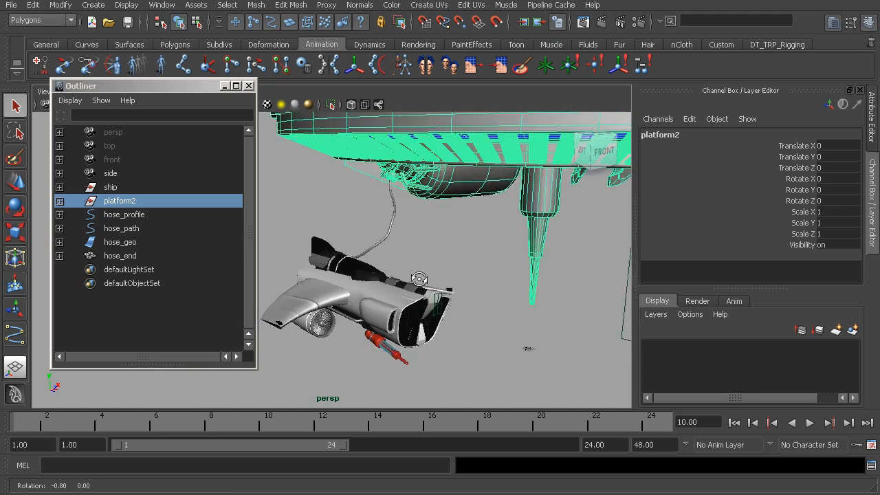
{"action": "right_click_drag", "start_coordinate": [419, 281], "coordinate": [450, 335], "text": "alt"}
{"action": "middle_click_drag", "start_coordinate": [450, 335], "coordinate": [457, 295], "text": "alt"}
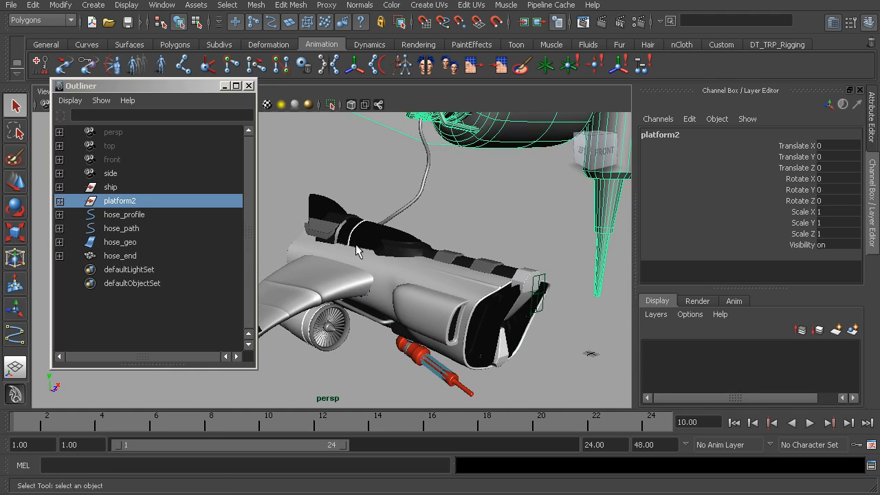
{"action": "left_click_drag", "start_coordinate": [352, 290], "coordinate": [307, 267], "text": "alt"}
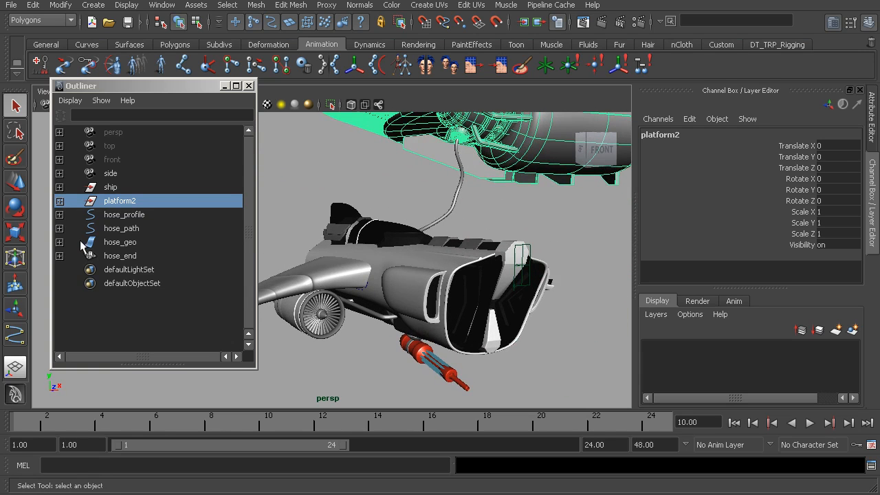
Expand the ship group and select all its parts from ship_canopy_back_fins to ship_engine_lf, leaving out place3dTexture1.
{"action": "left_click", "coordinate": [112, 188]}
{"action": "left_click", "coordinate": [60, 187]}
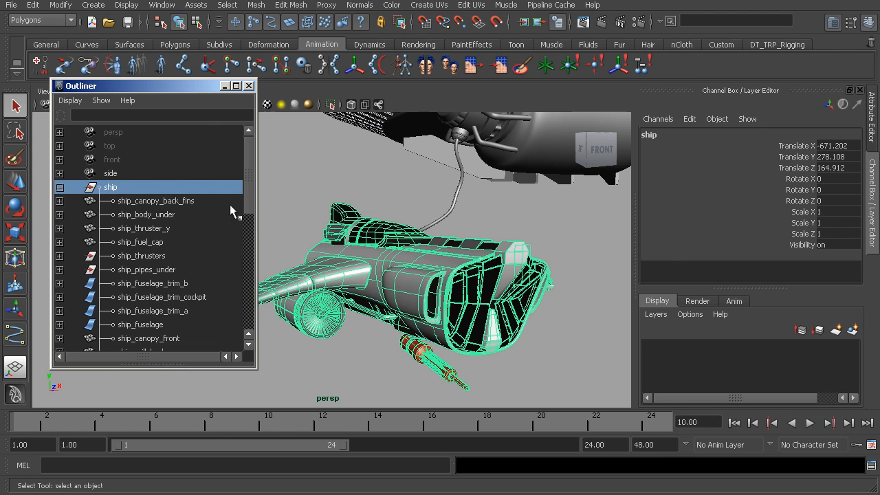
{"action": "left_click", "coordinate": [168, 200]}
{"action": "left_click_drag", "start_coordinate": [243, 198], "coordinate": [218, 296]}
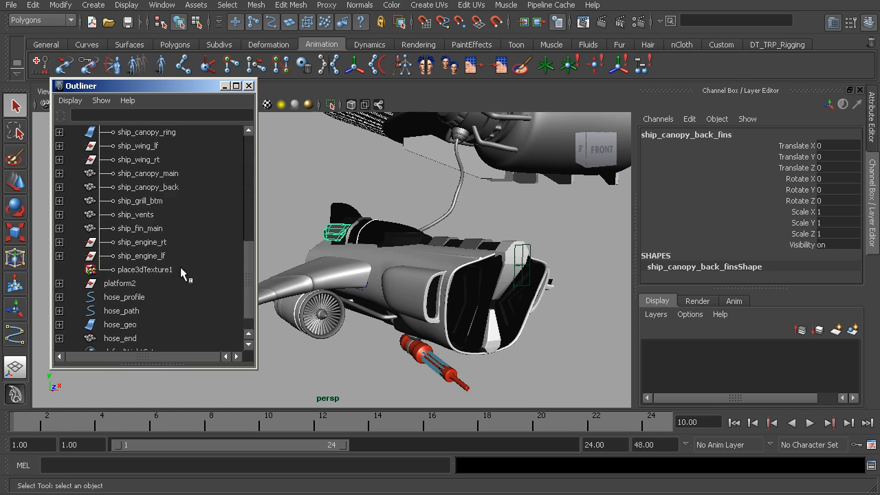
{"action": "left_click", "coordinate": [156, 255], "text": "shift"}
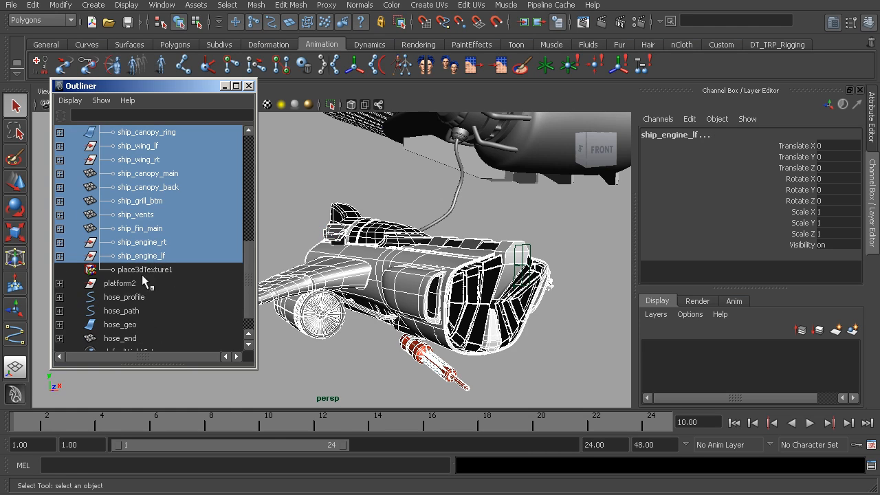
Delete the construction history of the selected ship parts and freeze their transformations.
{"action": "left_click_drag", "start_coordinate": [460, 270], "coordinate": [393, 275], "text": "alt"}
{"action": "right_click_drag", "start_coordinate": [394, 275], "coordinate": [459, 284], "text": "alt"}
{"action": "middle_click_drag", "start_coordinate": [469, 272], "coordinate": [404, 267], "text": "alt"}
{"action": "right_click_drag", "start_coordinate": [404, 267], "coordinate": [422, 270], "text": "alt"}
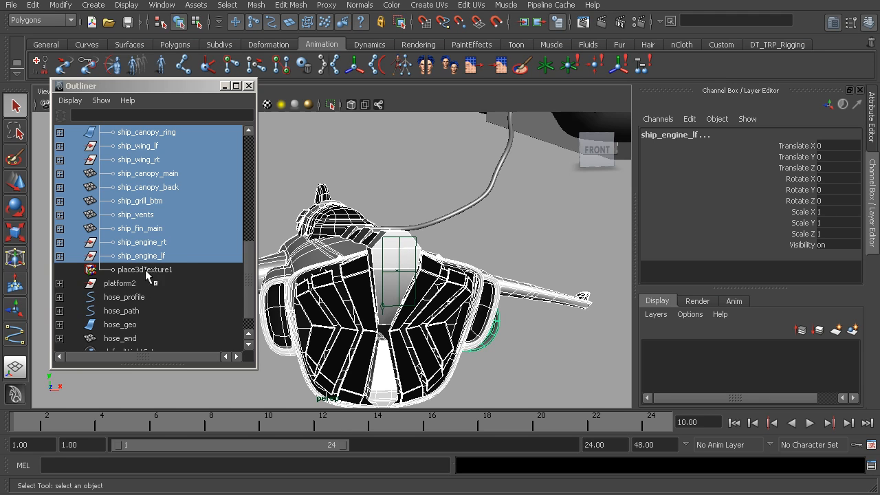
{"action": "left_click_drag", "start_coordinate": [248, 280], "coordinate": [145, 265]}
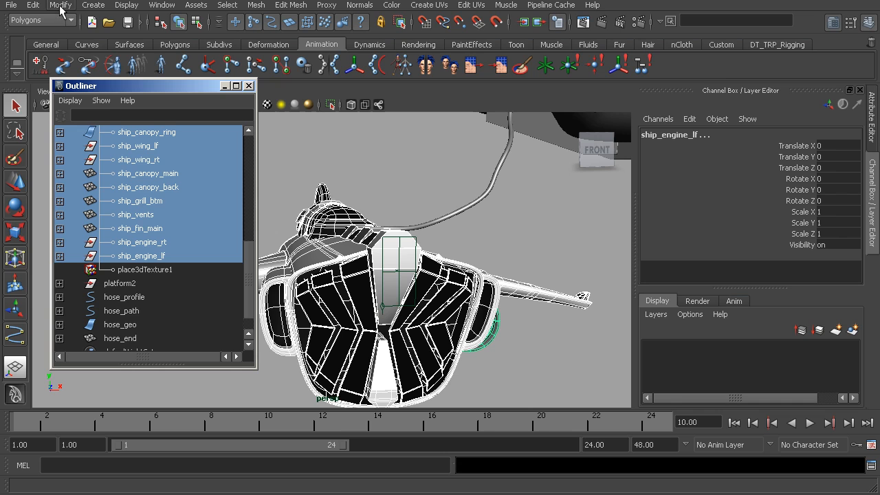
{"action": "left_click", "coordinate": [35, 7]}
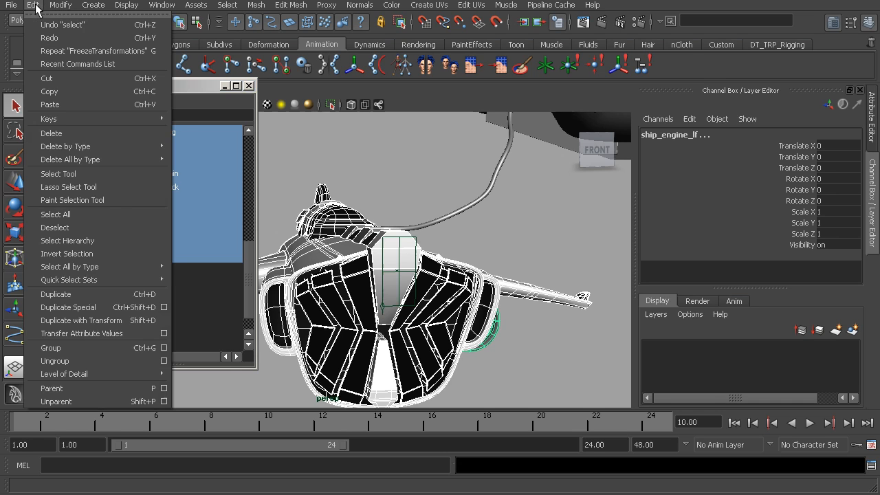
{"action": "mouse_move", "coordinate": [90, 147]}
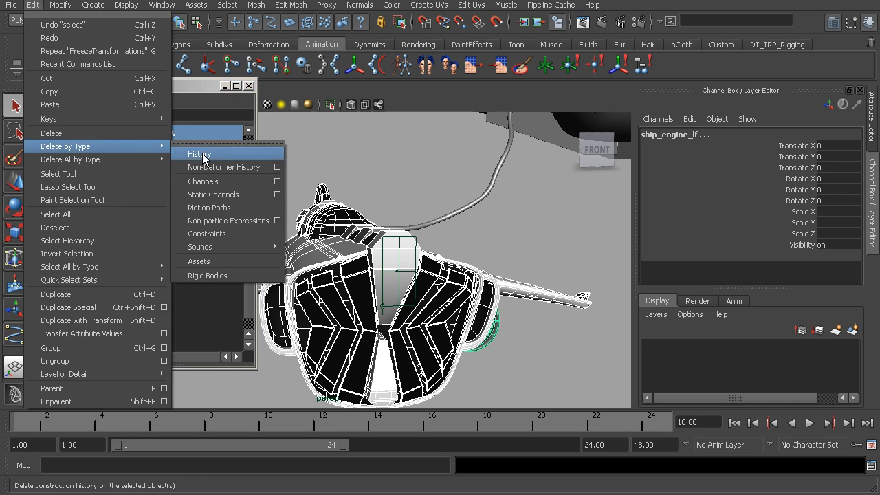
{"action": "left_click", "coordinate": [228, 154]}
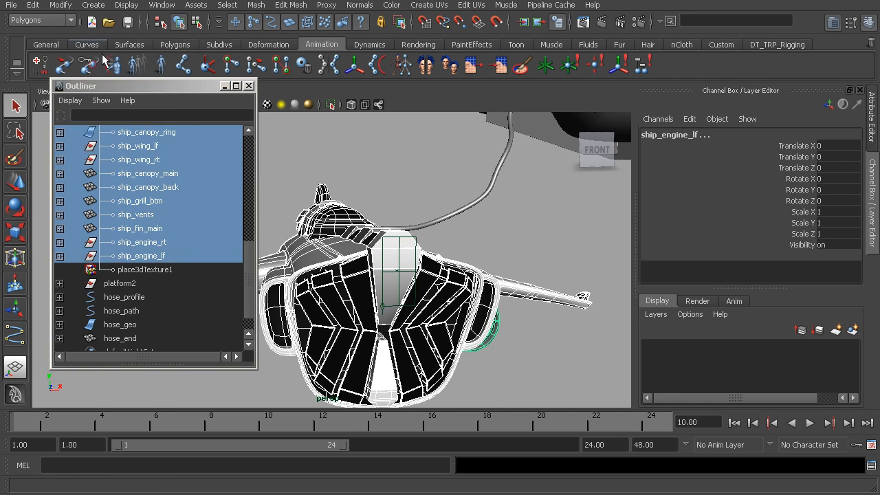
{"action": "left_click", "coordinate": [63, 5]}
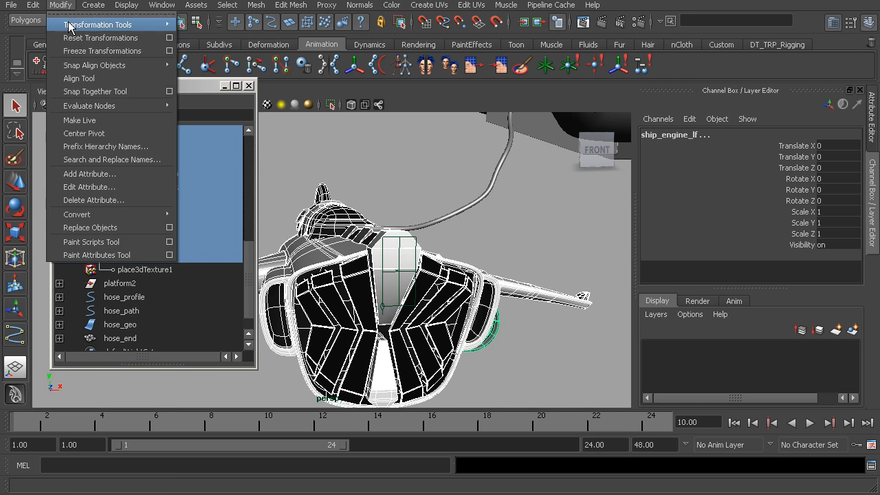
{"action": "left_click", "coordinate": [89, 52]}
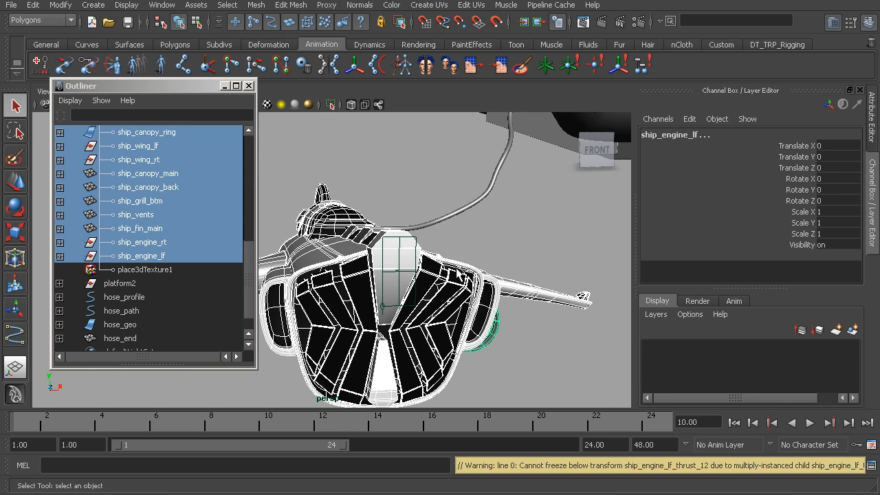
Deselect the ship parts and collapse the ship hierarchy in the Outliner.
{"action": "left_click_drag", "start_coordinate": [459, 274], "coordinate": [424, 257], "text": "alt"}
{"action": "left_click", "coordinate": [405, 174]}
{"action": "left_click_drag", "start_coordinate": [248, 276], "coordinate": [256, 172]}
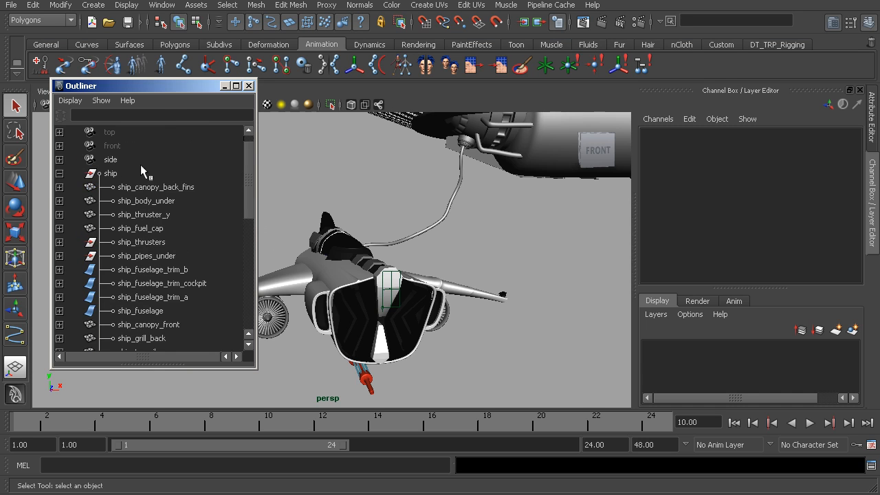
{"action": "left_click", "coordinate": [60, 173]}
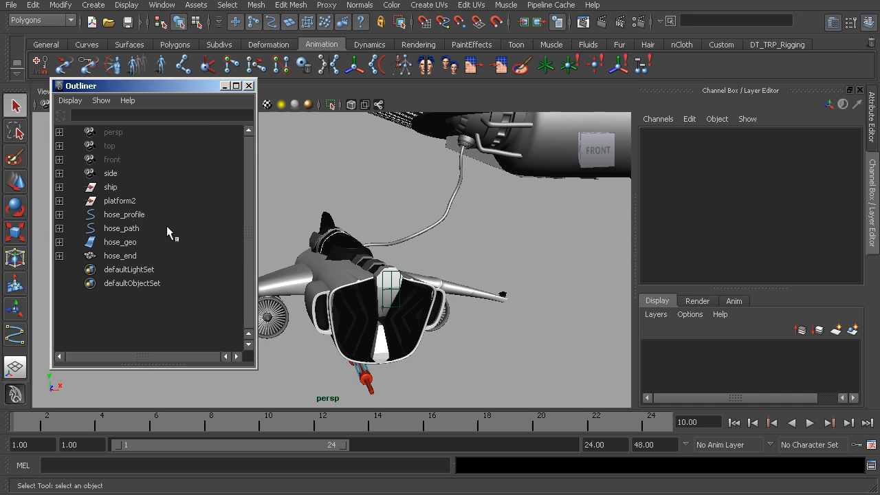
Check the hose_profile and hose_path curves, and delete both from the scene.
{"action": "left_click", "coordinate": [136, 216]}
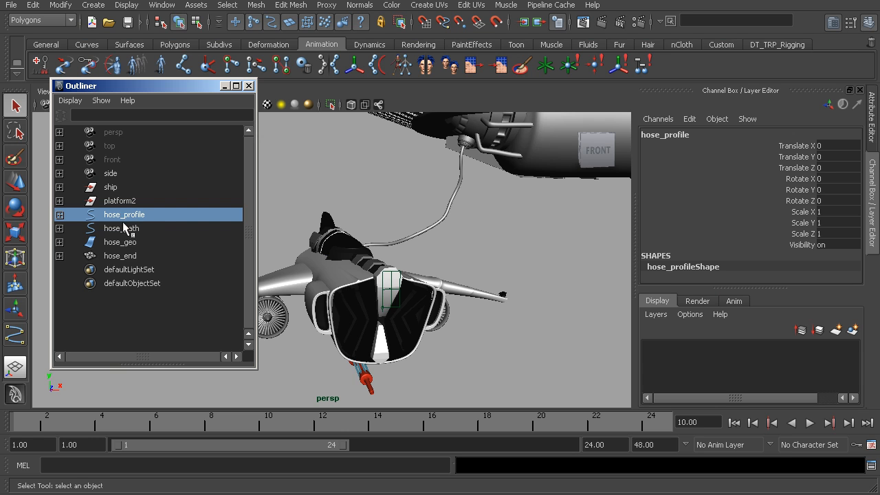
{"action": "left_click", "coordinate": [127, 230]}
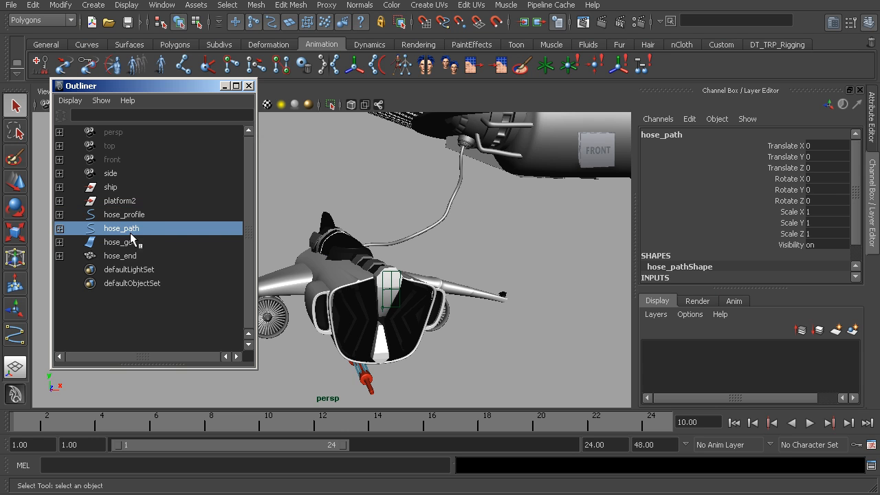
{"action": "left_click", "coordinate": [135, 215]}
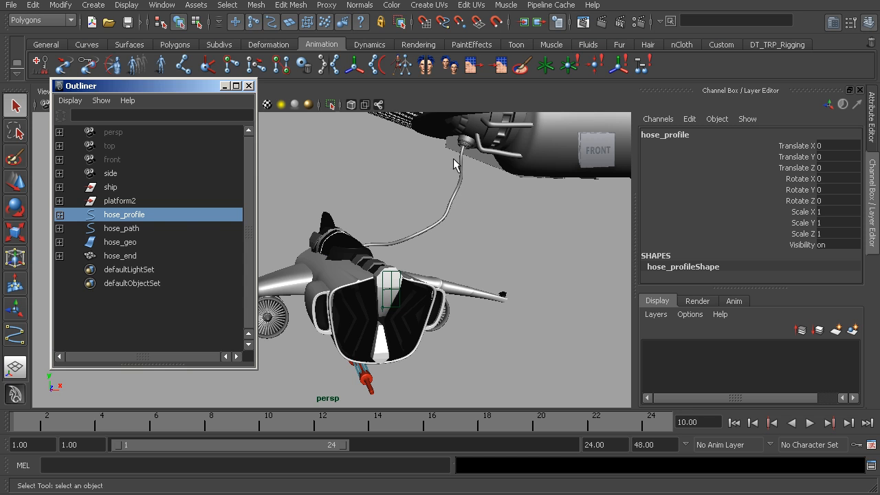
{"action": "left_click_drag", "start_coordinate": [420, 236], "coordinate": [346, 230], "text": "alt"}
{"action": "left_click", "coordinate": [134, 228], "text": "shift"}
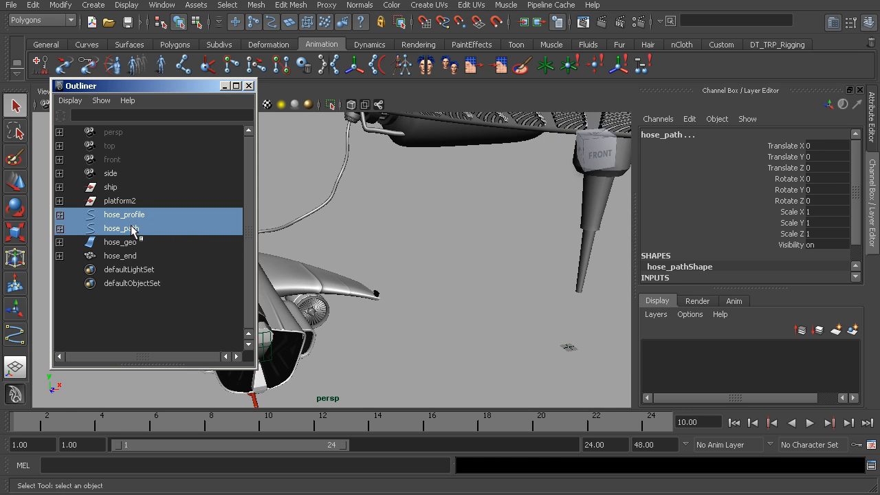
{"action": "key", "text": "Delete"}
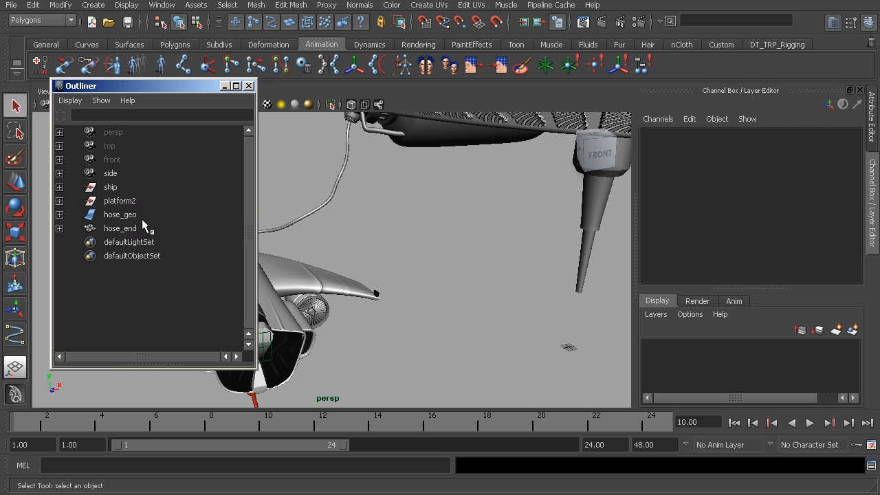
Select the hose_geo surface and inspect its run between the ship and the platform.
{"action": "left_click_drag", "start_coordinate": [328, 218], "coordinate": [398, 207], "text": "alt"}
{"action": "left_click", "coordinate": [390, 208]}
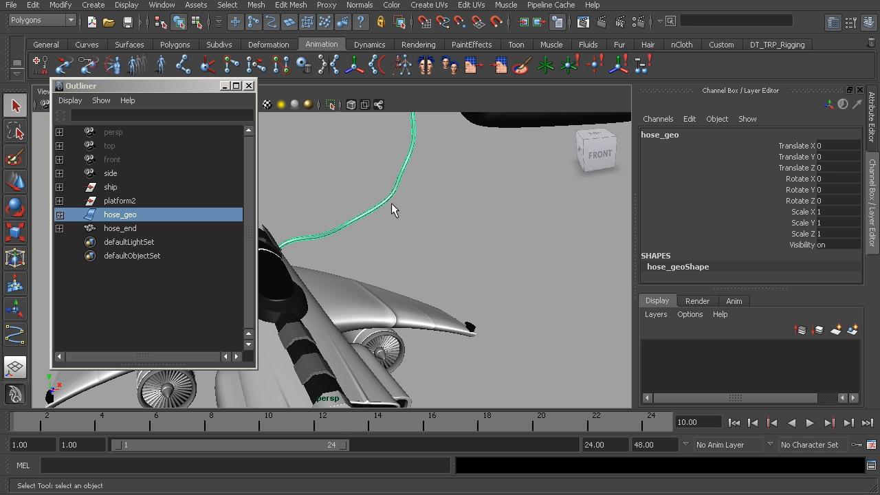
{"action": "left_click_drag", "start_coordinate": [389, 216], "coordinate": [373, 199], "text": "alt"}
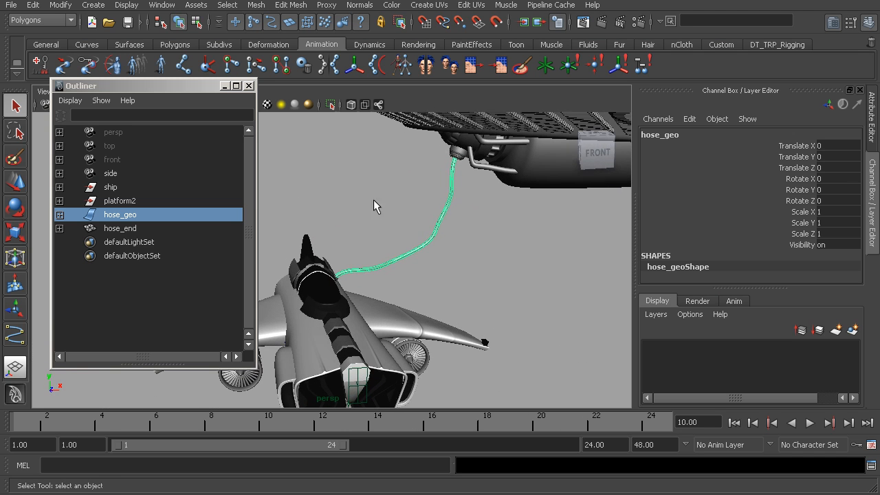
{"action": "scroll", "coordinate": [371, 216], "scroll_direction": "down", "scroll_amount": 5}
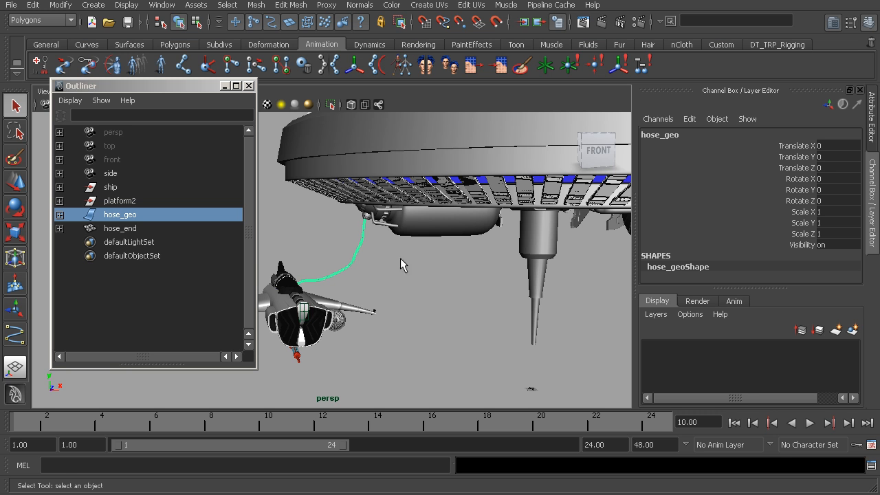
{"action": "left_click_drag", "start_coordinate": [386, 256], "coordinate": [468, 200], "text": "alt"}
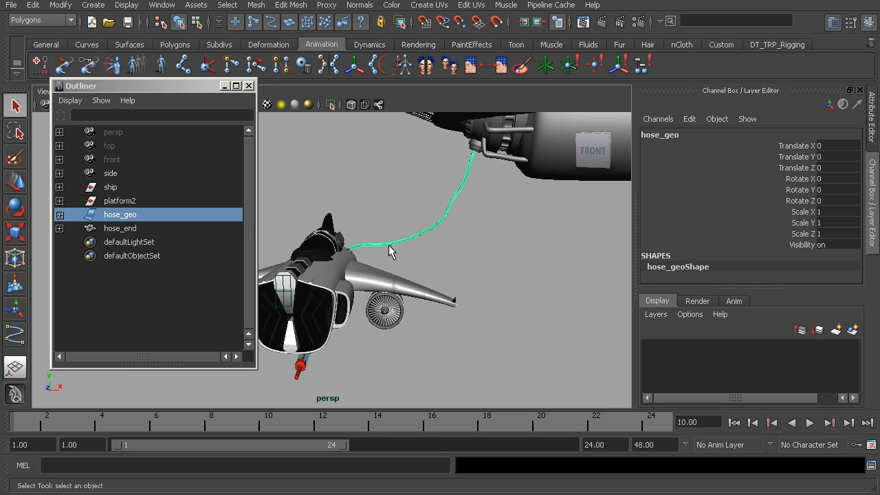
Create a display layer containing the selected platform2 group and name it platform_layer.
{"action": "left_click", "coordinate": [126, 201]}
{"action": "left_click_drag", "start_coordinate": [385, 264], "coordinate": [442, 255], "text": "alt"}
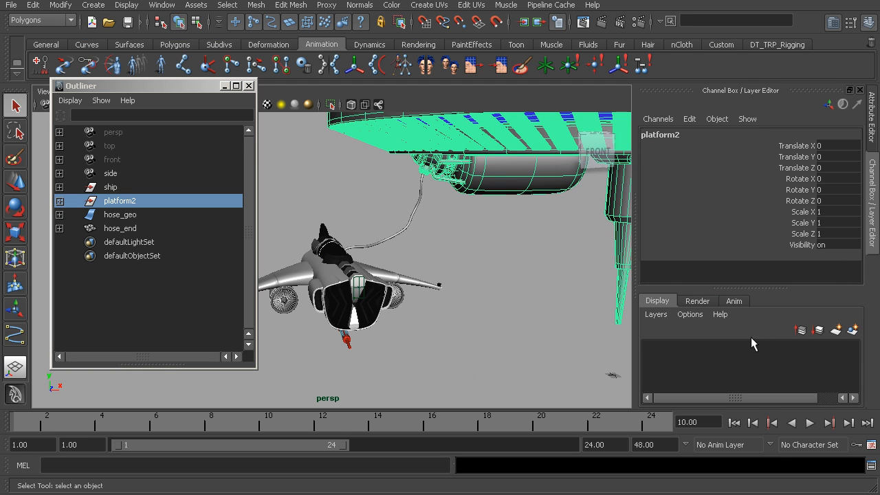
{"action": "left_click", "coordinate": [853, 330]}
{"action": "double_click", "coordinate": [699, 348]}
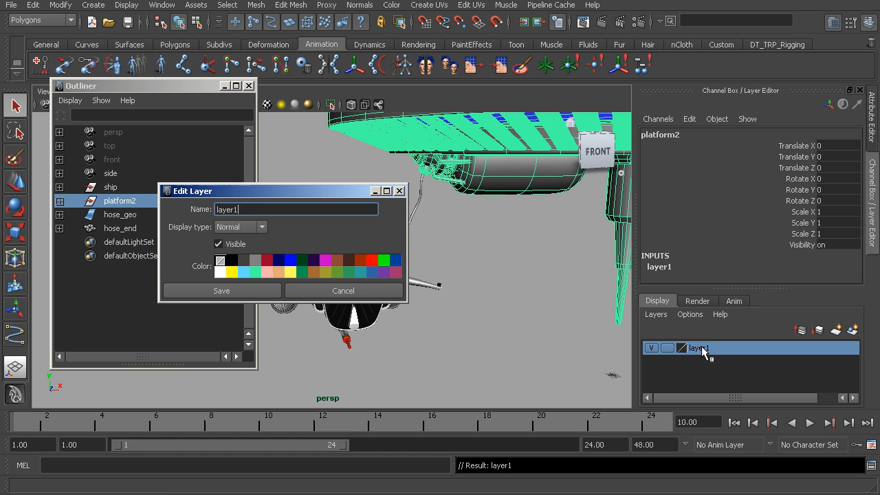
{"action": "double_click", "coordinate": [244, 210]}
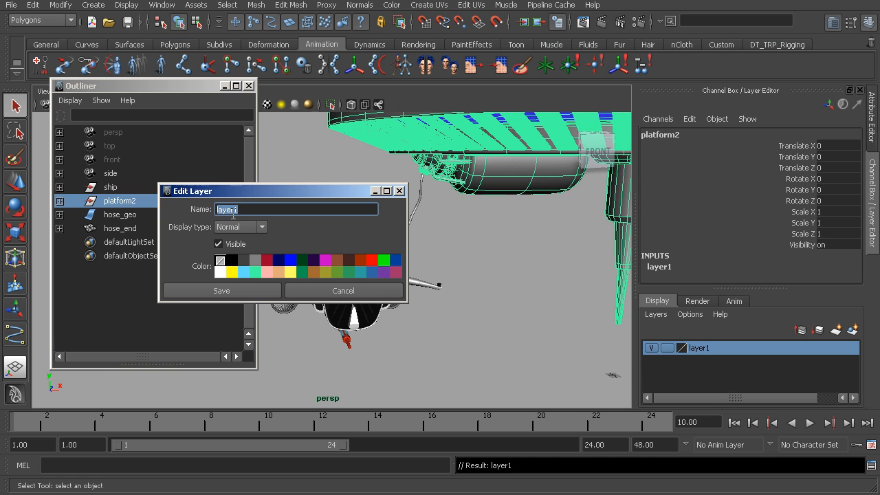
{"action": "type", "text": "platform_"}
{"action": "left_click", "coordinate": [237, 293]}
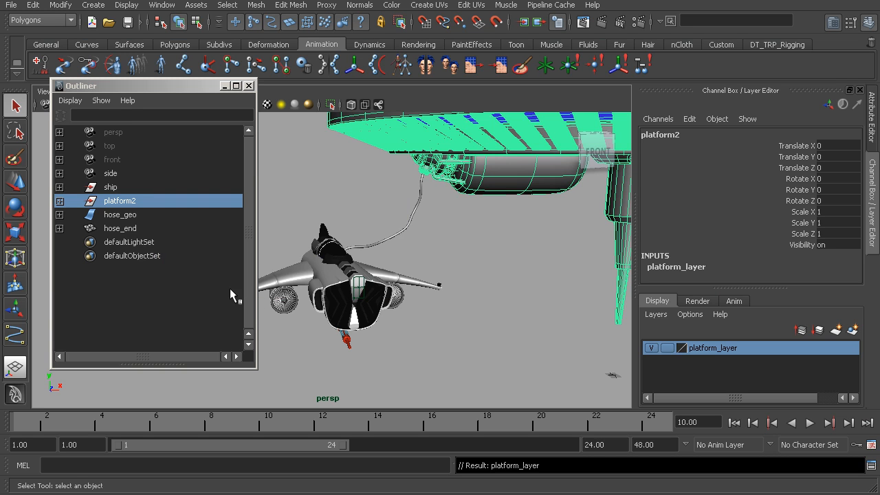
Toggle the visibility of platform_layer to test it, leaving the platform hidden.
{"action": "left_click", "coordinate": [651, 349]}
{"action": "left_click", "coordinate": [651, 349]}
{"action": "left_click", "coordinate": [651, 349]}
{"action": "left_click", "coordinate": [650, 348]}
{"action": "left_click", "coordinate": [650, 348]}
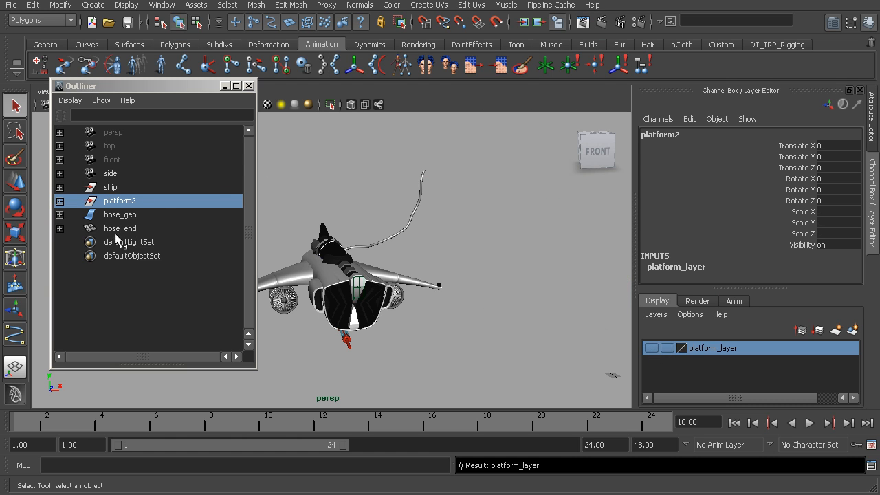
Inspect hose_geo and hose_end in the scene and check their transform values.
{"action": "left_click", "coordinate": [125, 216]}
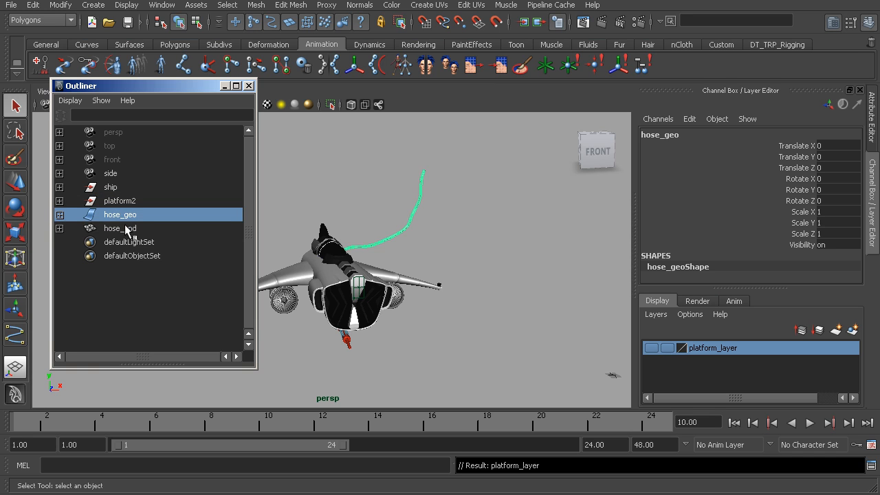
{"action": "left_click", "coordinate": [129, 230]}
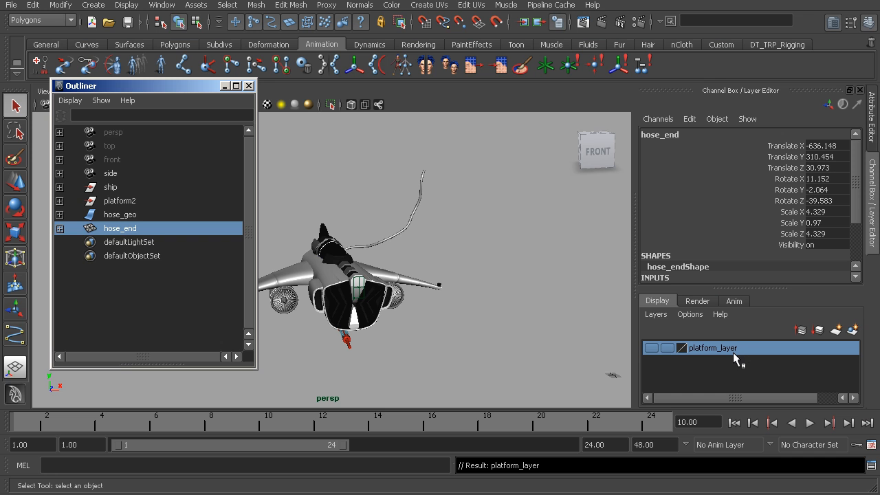
{"action": "middle_click_drag", "start_coordinate": [131, 219], "coordinate": [128, 234]}
{"action": "left_click_drag", "start_coordinate": [407, 231], "coordinate": [336, 210], "text": "alt"}
{"action": "right_click_drag", "start_coordinate": [337, 209], "coordinate": [433, 269], "text": "alt"}
{"action": "left_click_drag", "start_coordinate": [389, 273], "coordinate": [295, 275], "text": "alt"}
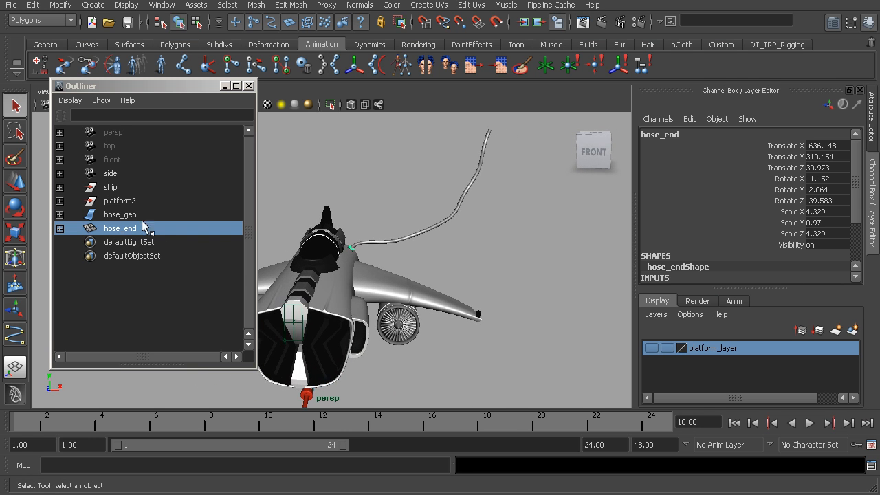
{"action": "left_click", "coordinate": [125, 215], "text": "ctrl"}
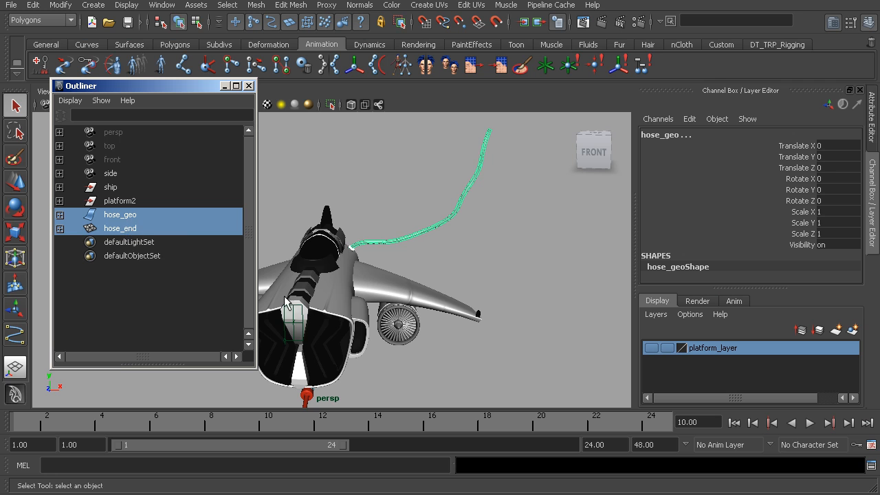
Freeze the transformations of hose_end and delete its construction history.
{"action": "left_click", "coordinate": [132, 230]}
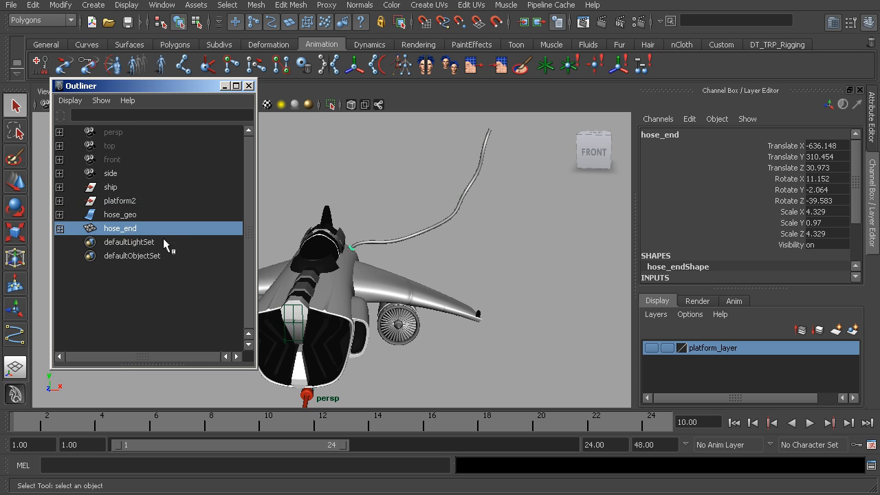
{"action": "left_click", "coordinate": [60, 5]}
{"action": "left_click", "coordinate": [100, 53]}
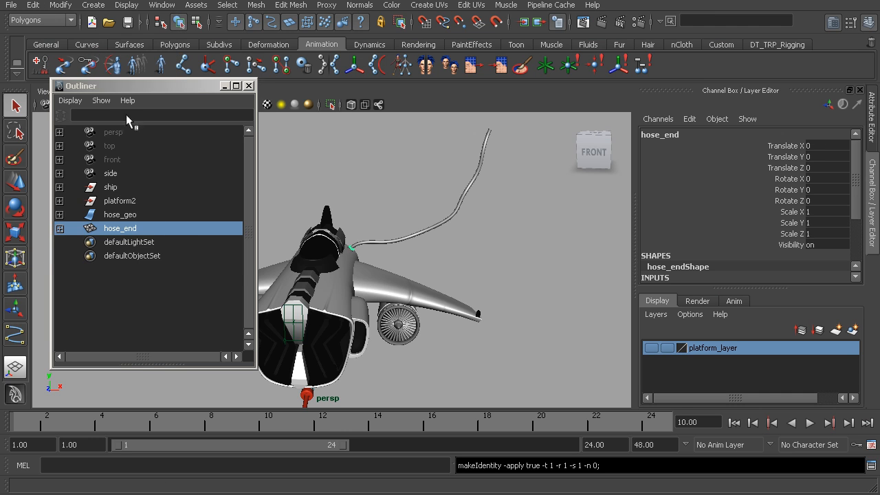
{"action": "scroll", "coordinate": [862, 215], "scroll_direction": "down", "scroll_amount": 3}
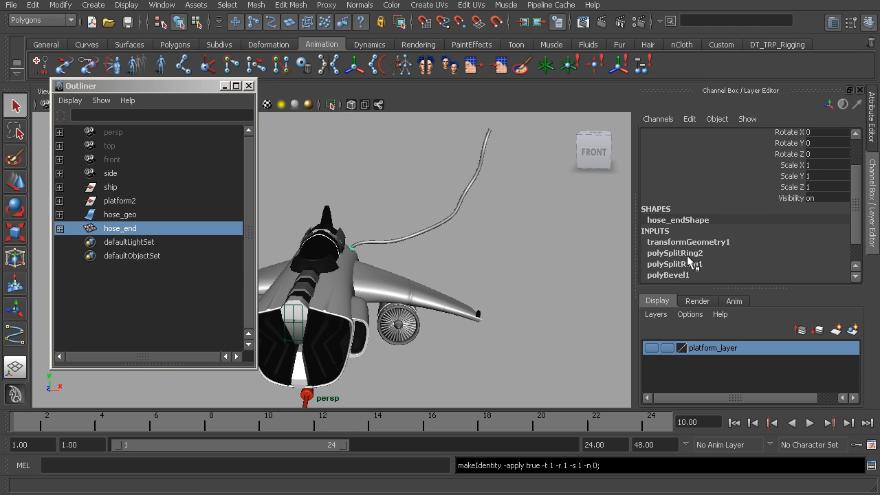
{"action": "left_click", "coordinate": [33, 5]}
{"action": "mouse_move", "coordinate": [109, 146]}
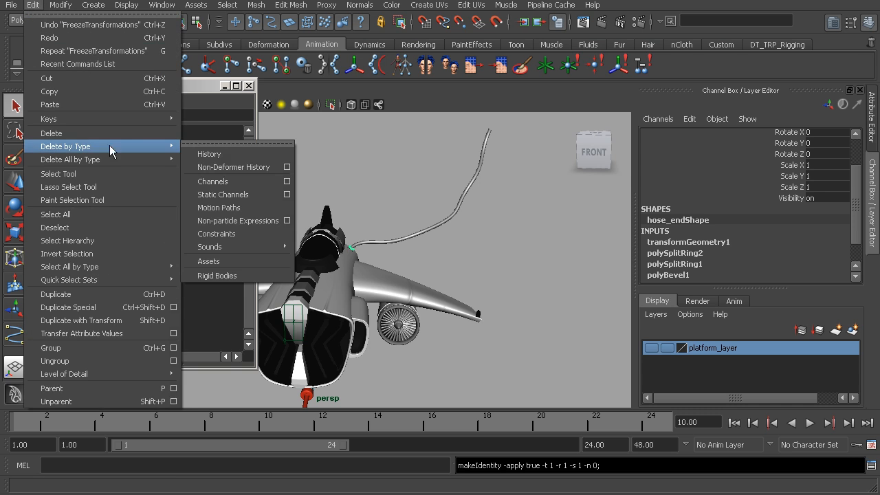
{"action": "left_click", "coordinate": [213, 156]}
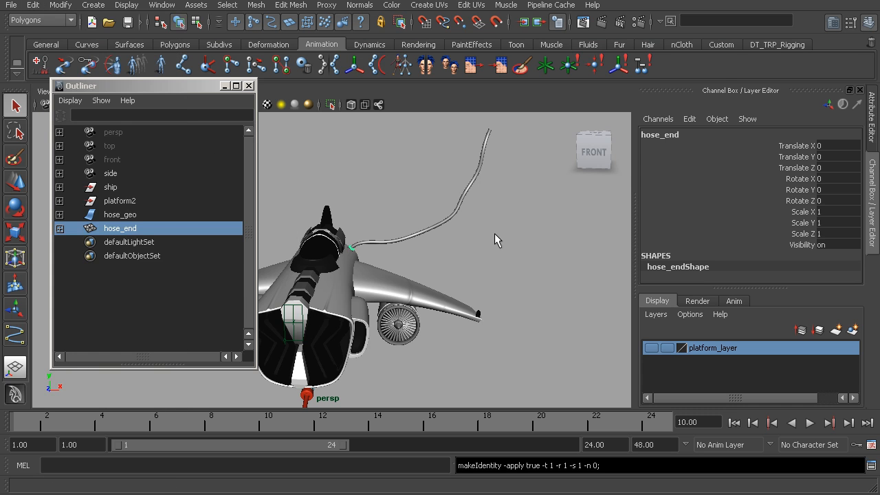
Add hose_geo and hose_end to platform_layer.
{"action": "left_click", "coordinate": [114, 214]}
{"action": "left_click", "coordinate": [129, 227], "text": "ctrl"}
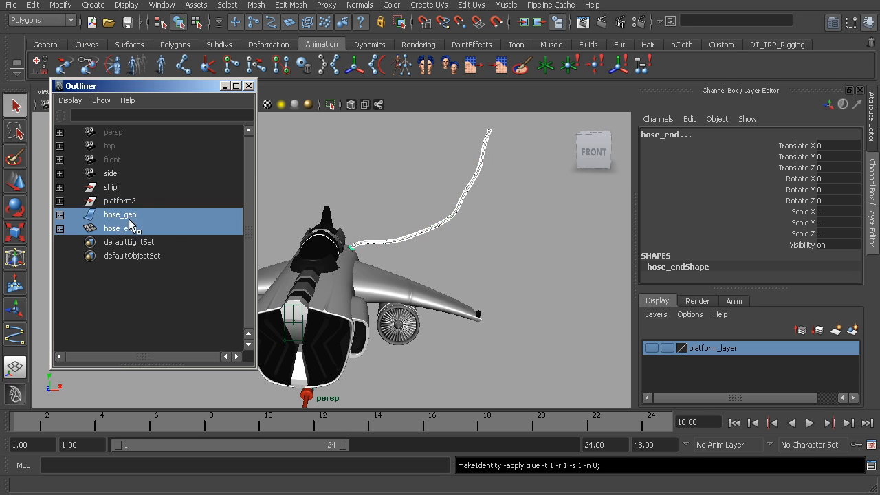
{"action": "right_click", "coordinate": [740, 350]}
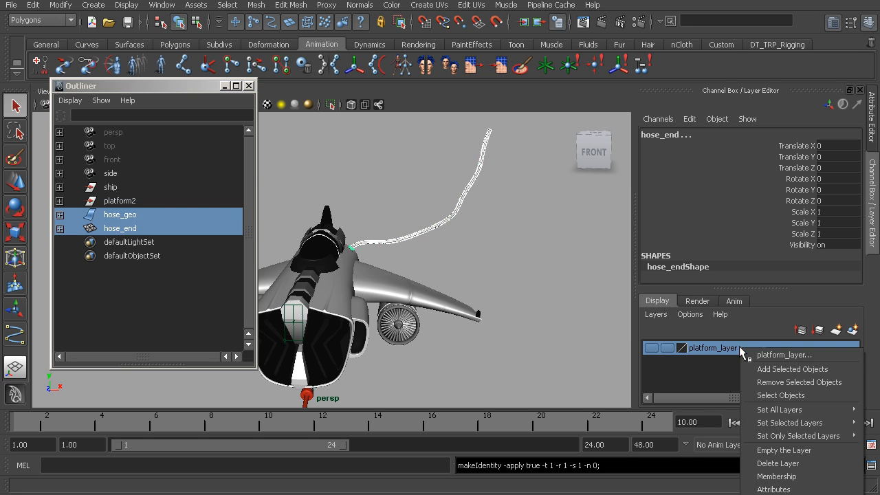
{"action": "left_click", "coordinate": [759, 369]}
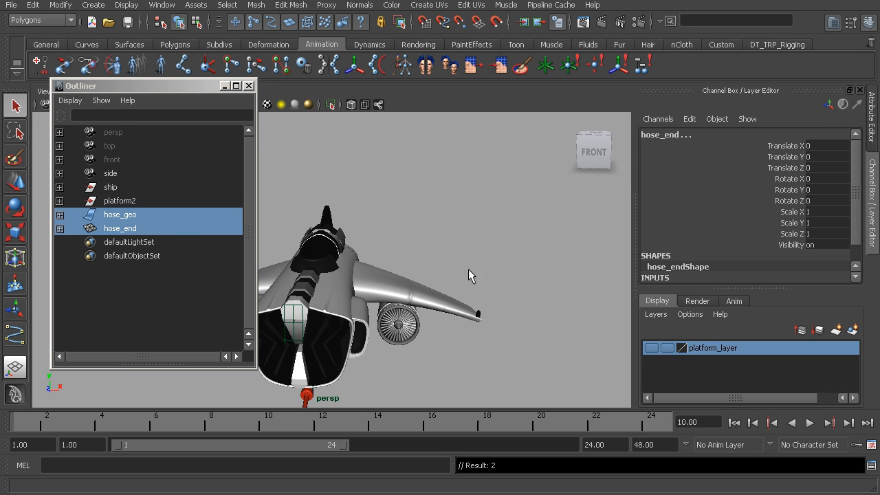
Select the ship group and examine its placement and translation values in the perspective view.
{"action": "left_click", "coordinate": [110, 187]}
{"action": "key", "text": "f"}
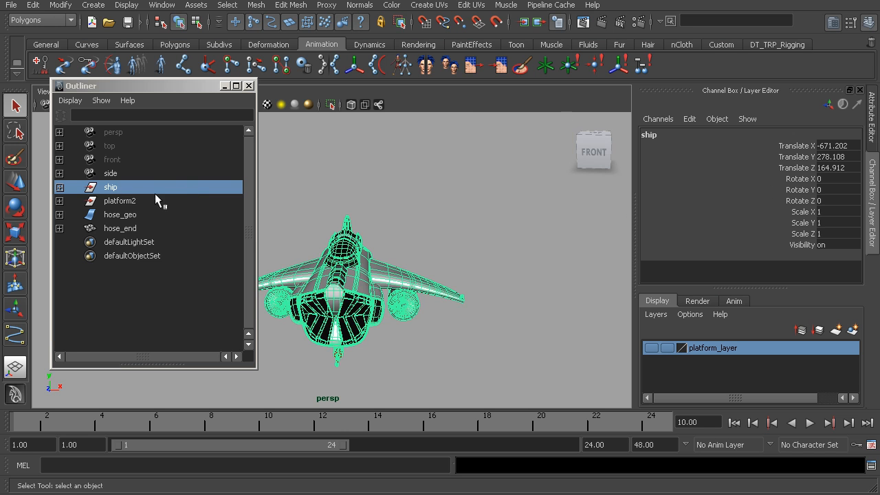
{"action": "left_click_drag", "start_coordinate": [379, 259], "coordinate": [520, 330], "text": "alt"}
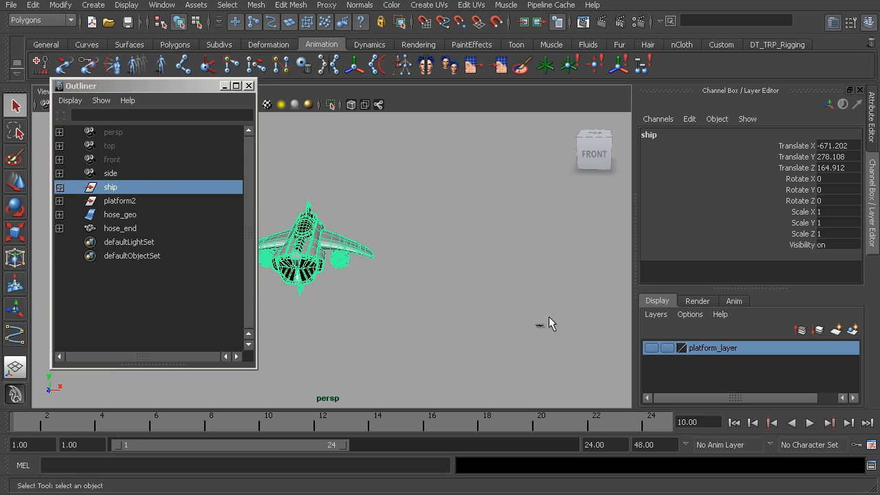
{"action": "left_click_drag", "start_coordinate": [538, 328], "coordinate": [488, 313], "text": "alt"}
{"action": "left_click_drag", "start_coordinate": [180, 87], "coordinate": [148, 104]}
{"action": "middle_click_drag", "start_coordinate": [330, 252], "coordinate": [468, 262], "text": "alt"}
{"action": "left_click_drag", "start_coordinate": [468, 261], "coordinate": [510, 291], "text": "alt"}
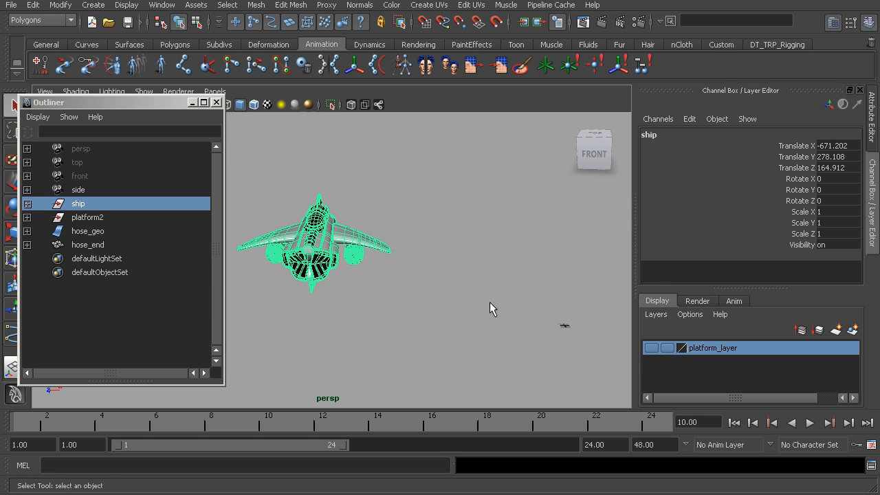
{"action": "left_click_drag", "start_coordinate": [479, 297], "coordinate": [473, 291], "text": "alt"}
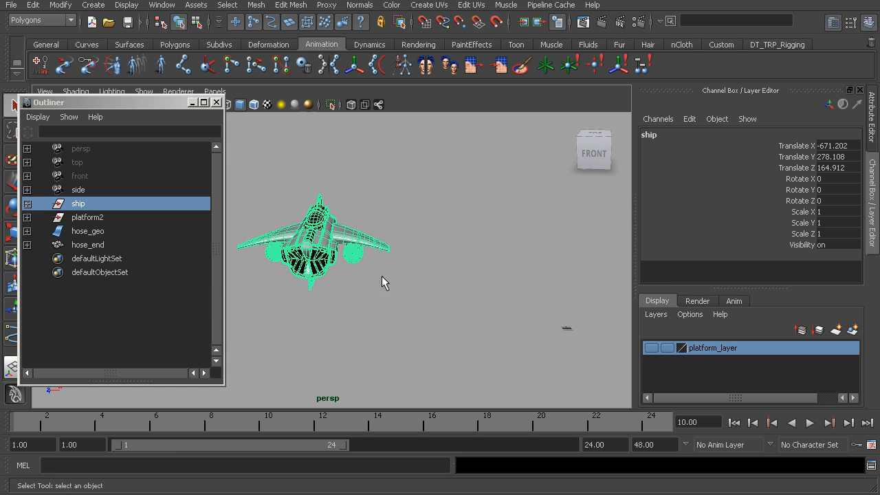
Set the ship group's Translate X, Y and Z to 0 and frame the ship in the view.
{"action": "left_click_drag", "start_coordinate": [835, 146], "coordinate": [835, 167]}
{"action": "double_click", "coordinate": [835, 168]}
{"action": "type", "text": "0"}
{"action": "key", "text": "Return"}
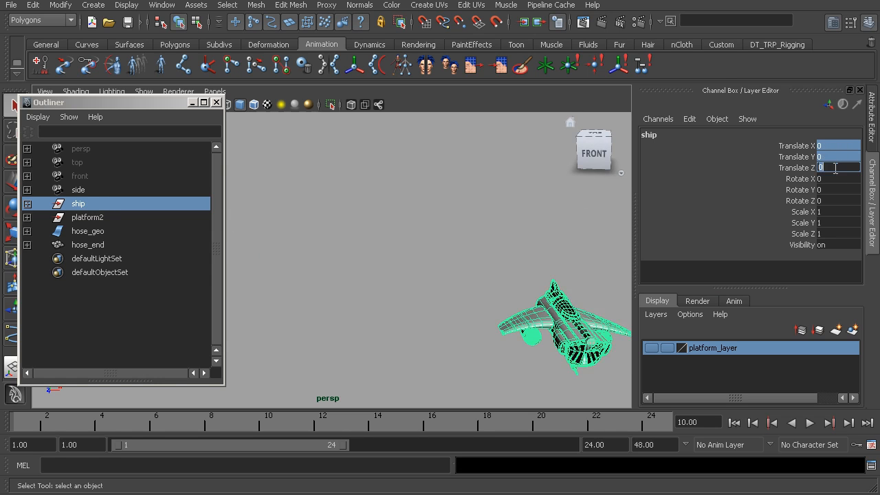
{"action": "key", "text": "f"}
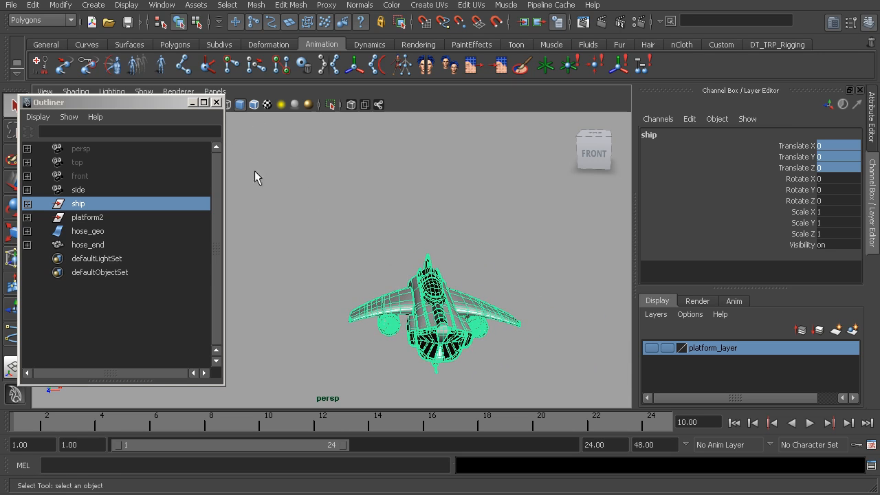
Close the Outliner and inspect the ship from several angles.
{"action": "left_click", "coordinate": [218, 103]}
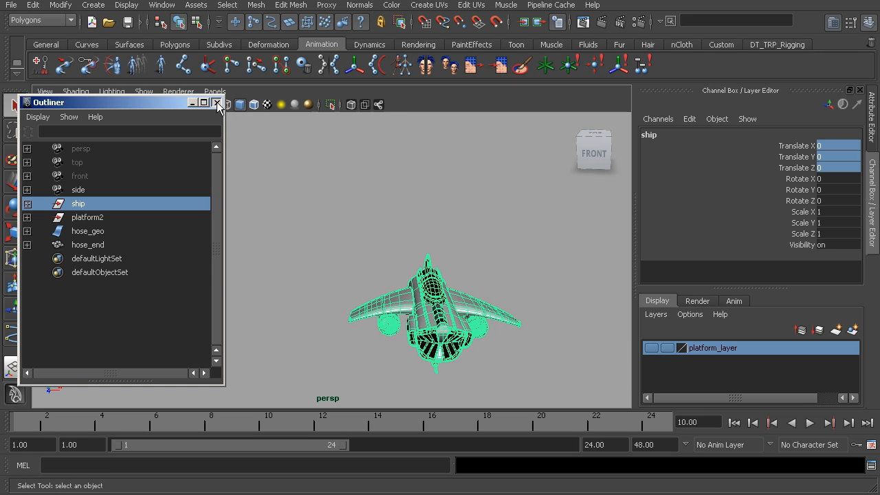
{"action": "left_click_drag", "start_coordinate": [261, 173], "coordinate": [320, 243], "text": "alt"}
{"action": "right_click_drag", "start_coordinate": [387, 257], "coordinate": [354, 271], "text": "alt"}
{"action": "left_click_drag", "start_coordinate": [354, 270], "coordinate": [359, 263], "text": "alt"}
{"action": "right_click_drag", "start_coordinate": [359, 264], "coordinate": [417, 289], "text": "alt"}
{"action": "left_click_drag", "start_coordinate": [416, 288], "coordinate": [353, 300], "text": "alt"}
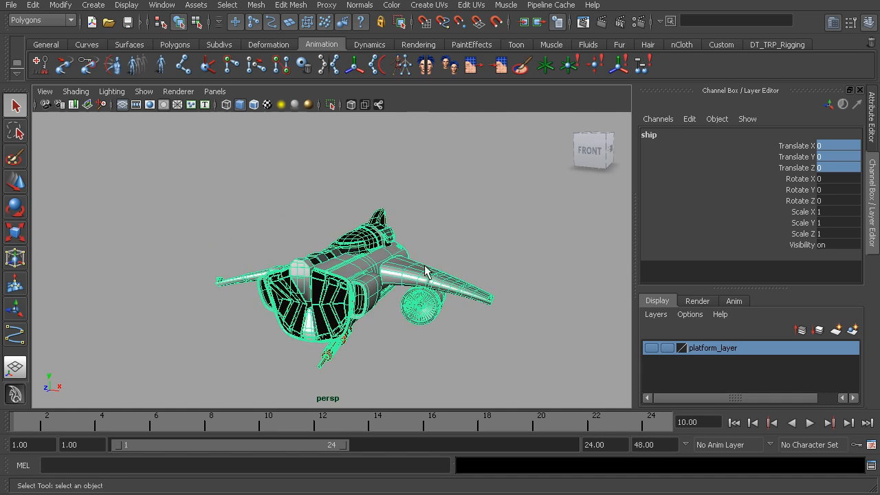